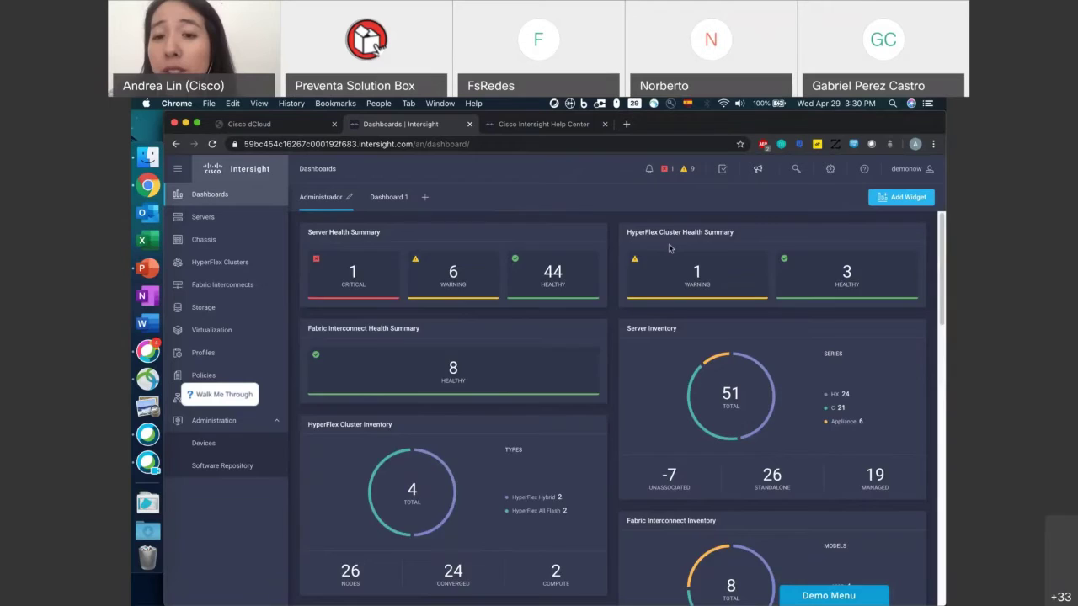
Review the health and inventory widgets of the Administrador dashboard and open Dashboard 1.
scroll(670, 247, "down", 3)
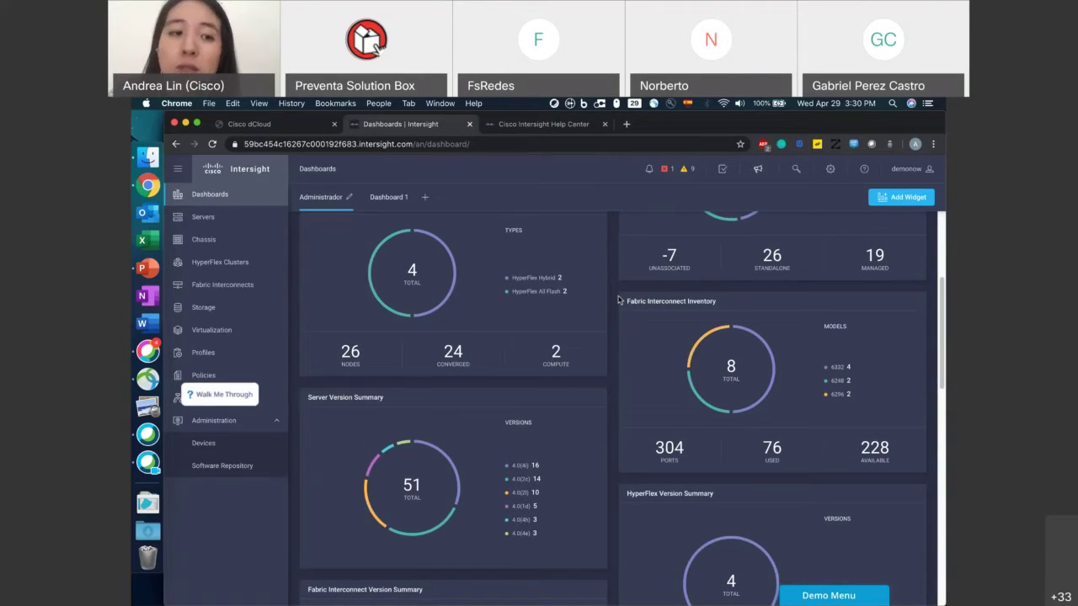
left_click(390, 198)
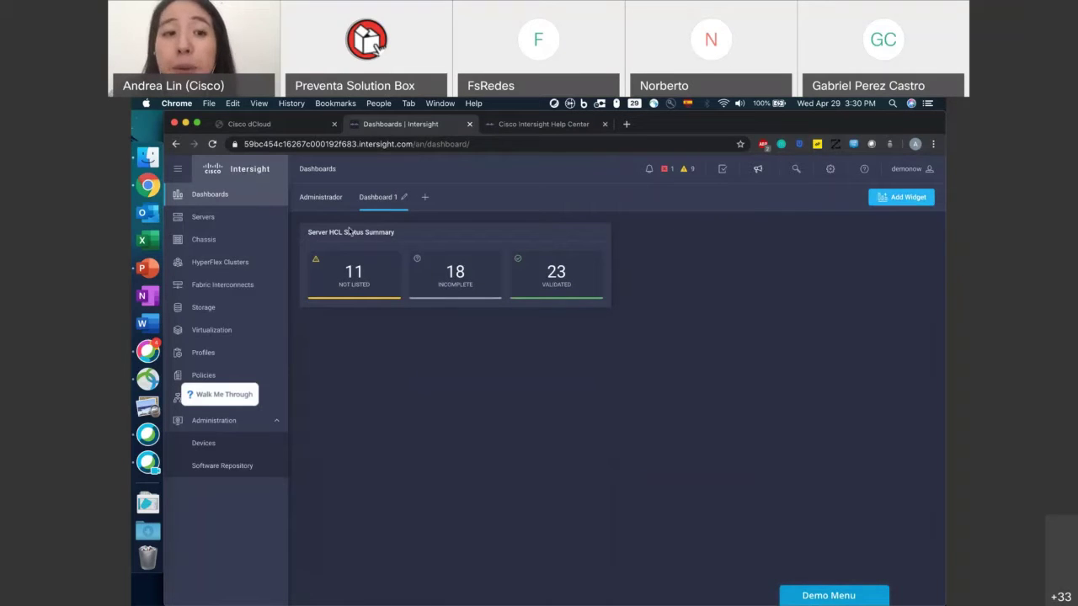
Open the RTP-HX-Cluster-01 HyperFlex cluster and review its capacity runway and performance.
left_click(213, 271)
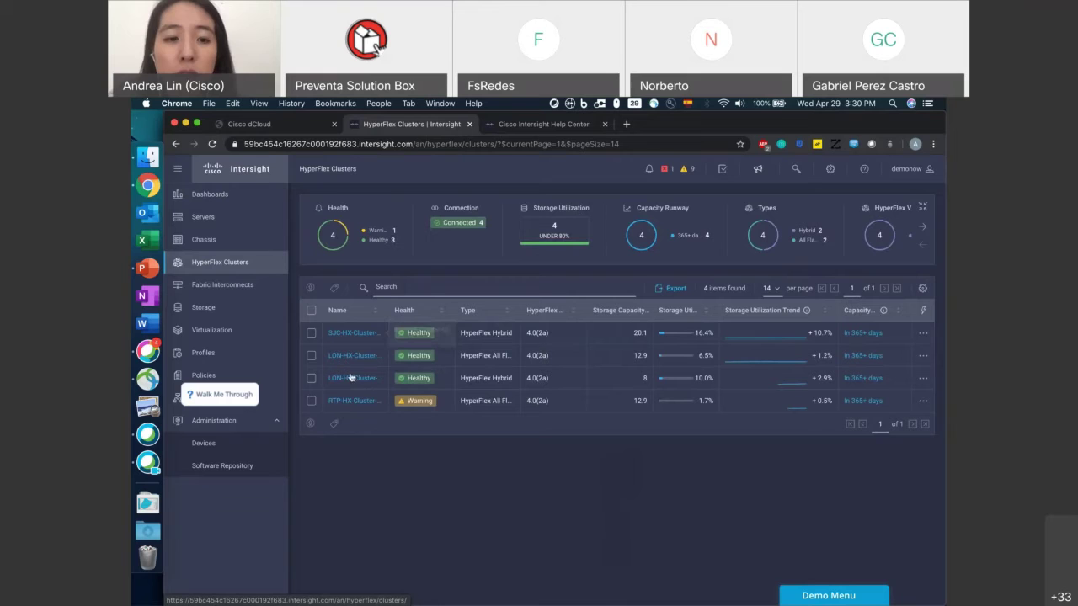
left_click(350, 401)
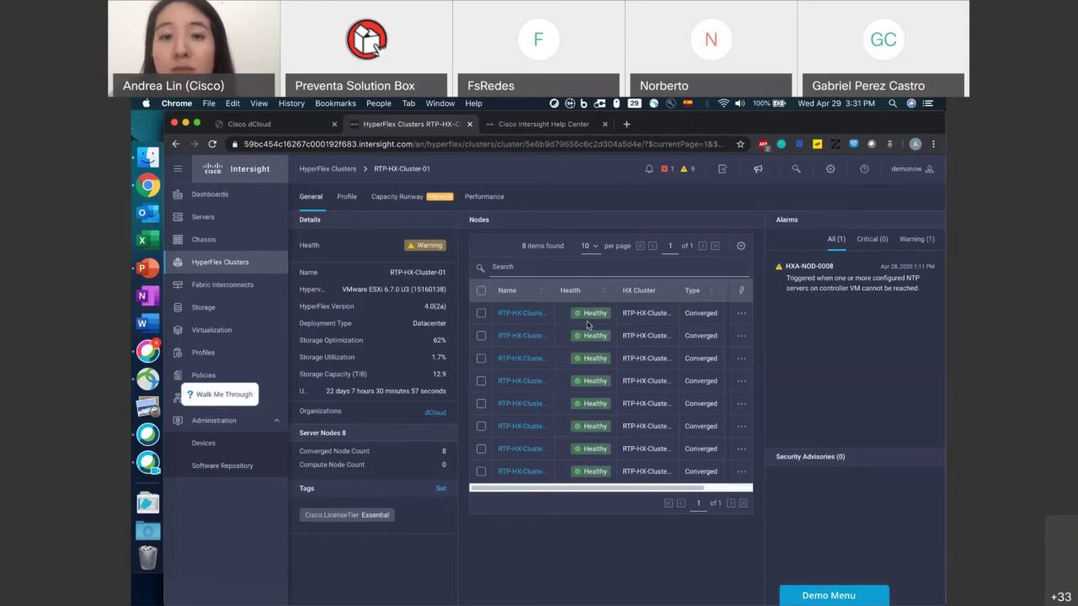
left_click(431, 196)
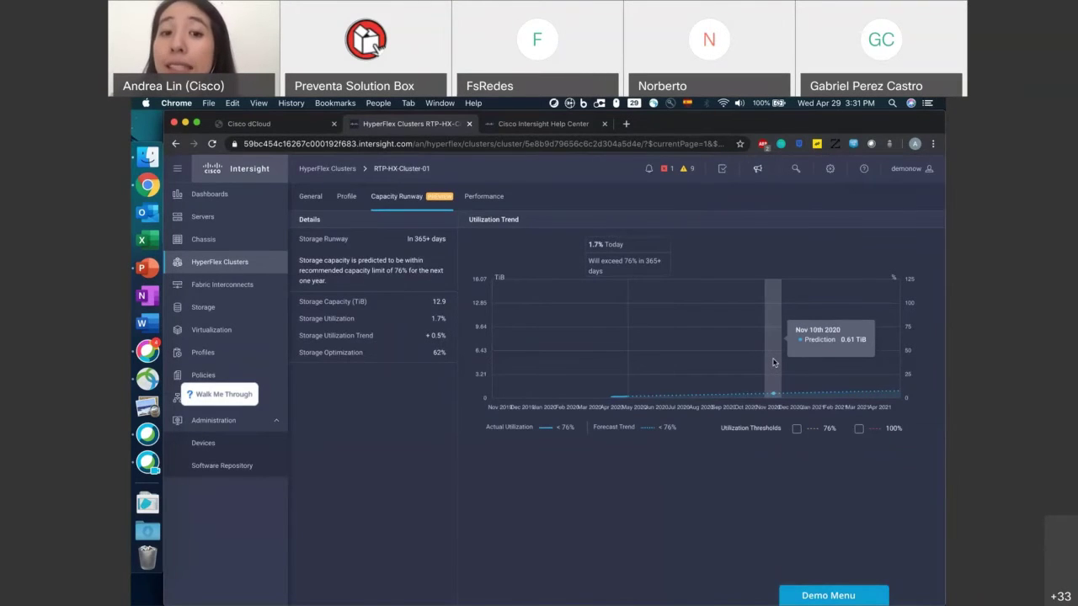
left_click(500, 197)
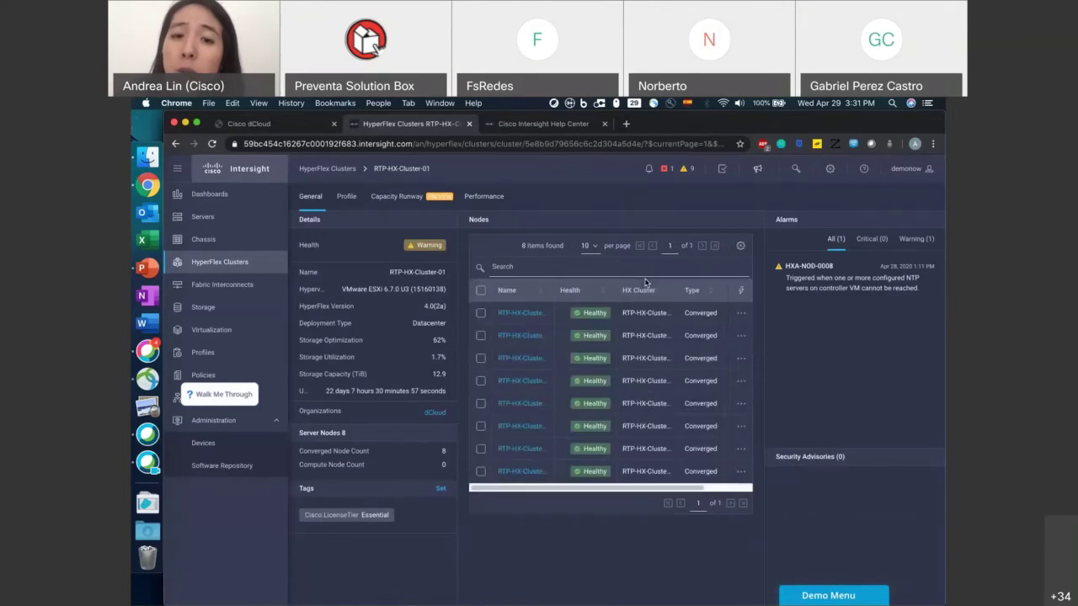
Open the cluster's first server node, RTP-HX-Cluster-01-1, and inspect the rear and top views of its hardware.
left_click(536, 314)
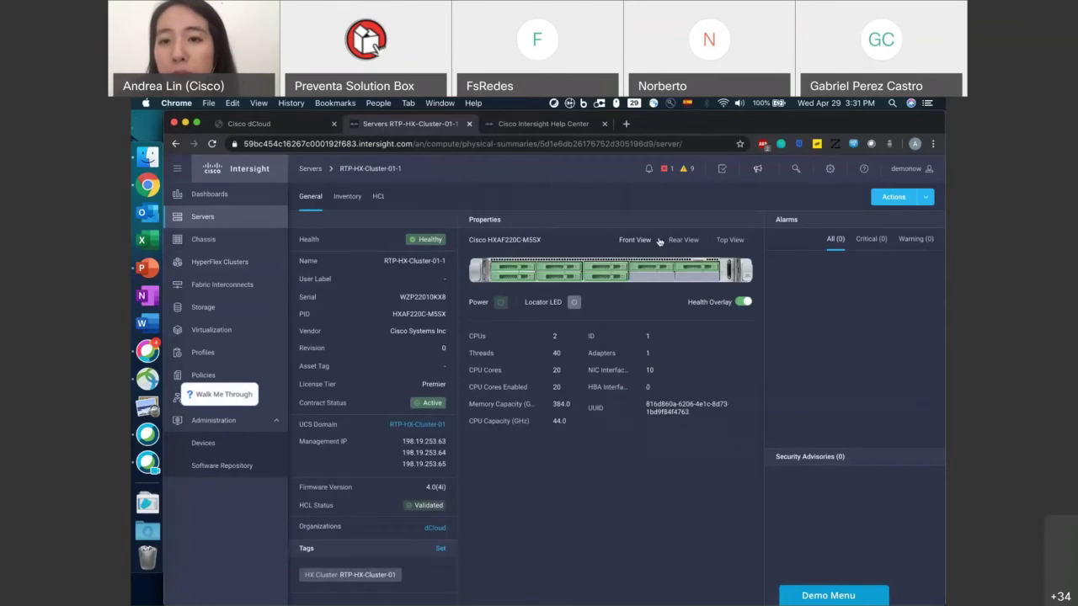
left_click(670, 242)
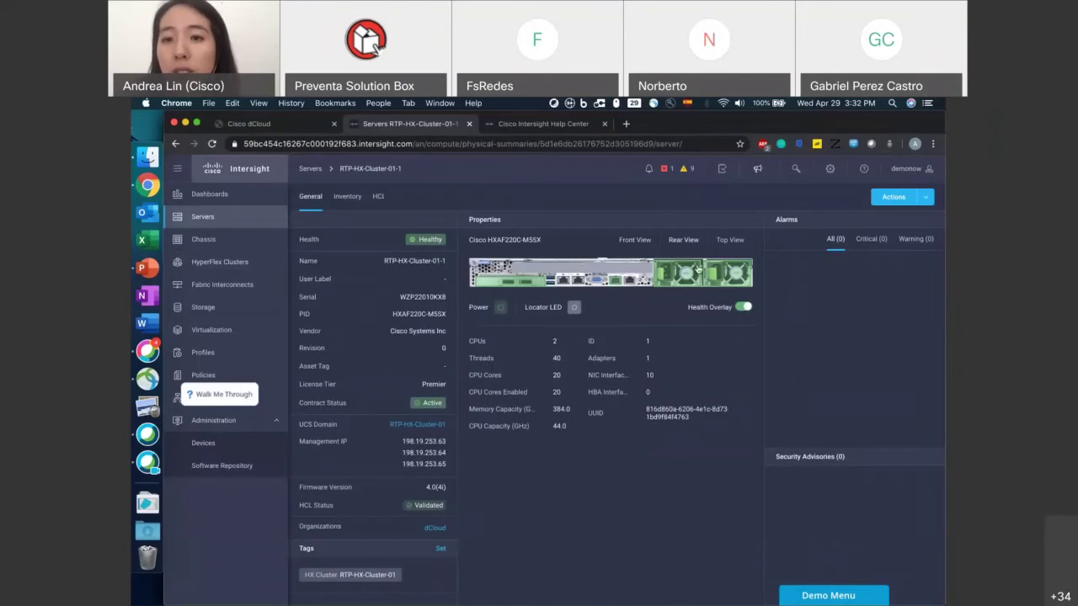
left_click(730, 242)
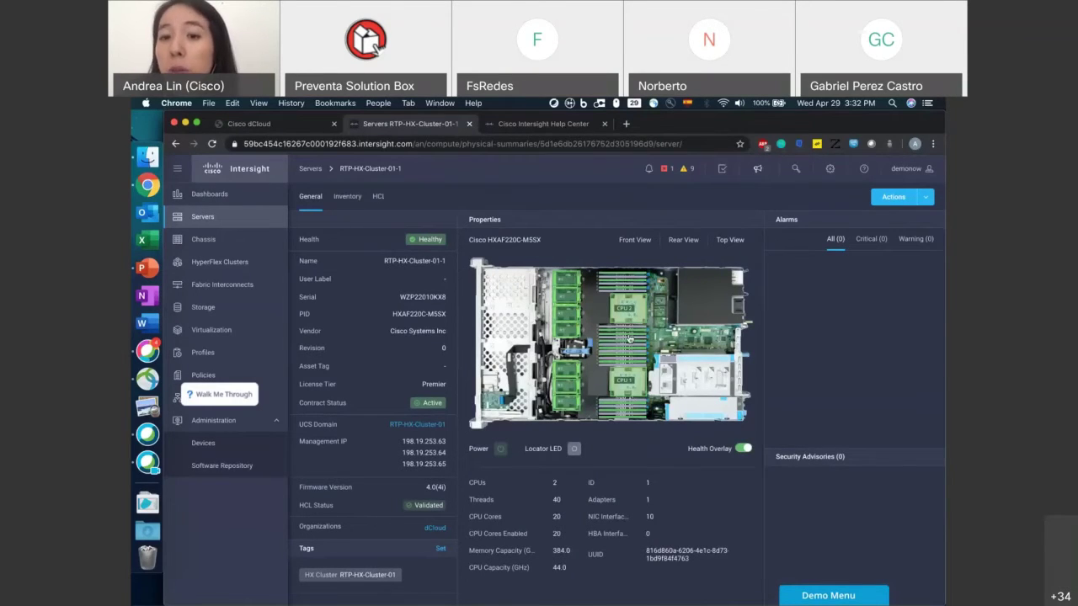
mouse_move(629, 339)
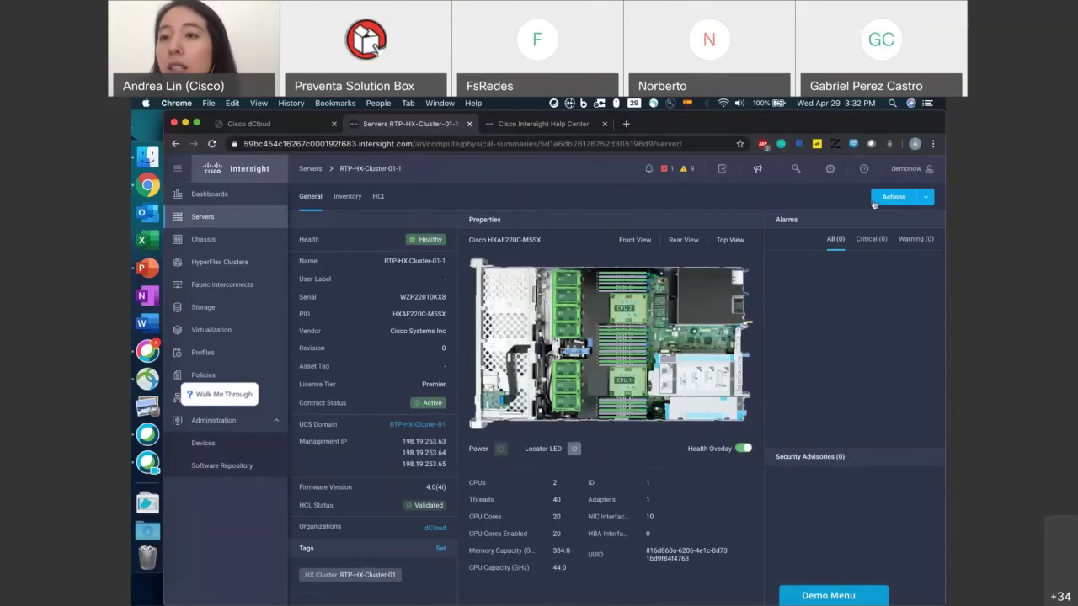
Start opening a TAC case for the RTP-HX-Cluster-01-1 server and cancel the request.
left_click(922, 199)
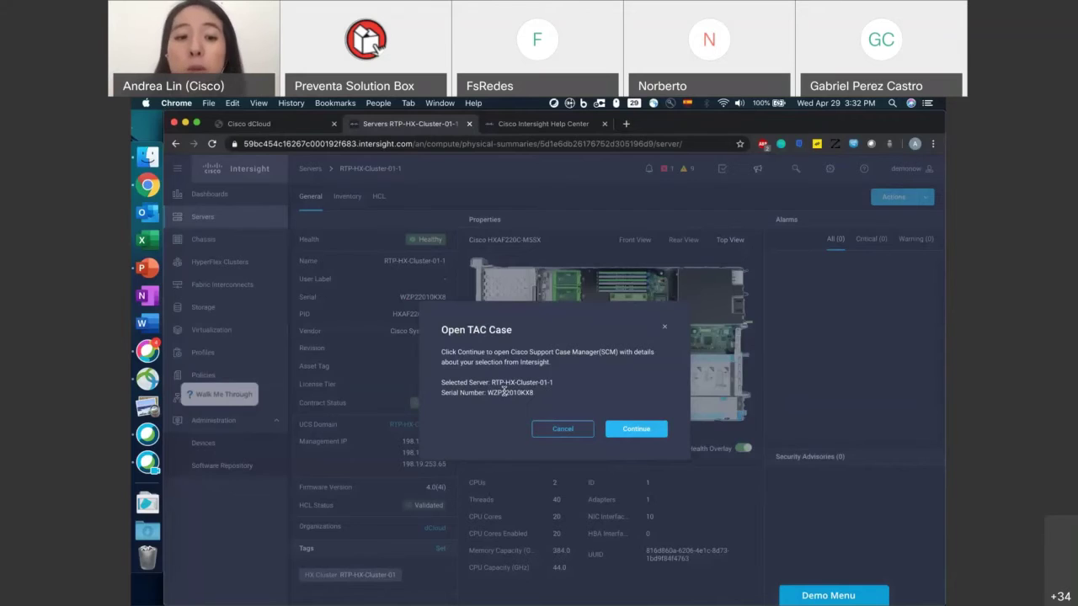
left_click(570, 430)
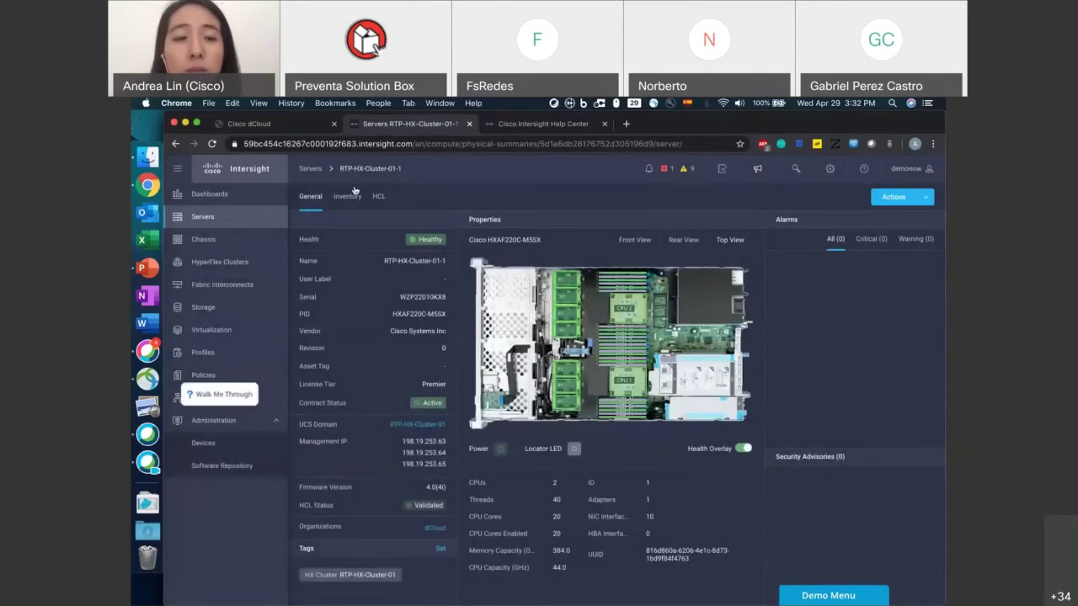
Review the server's hardware and software compliance in the HCL validation and check its recommended drivers.
left_click(379, 196)
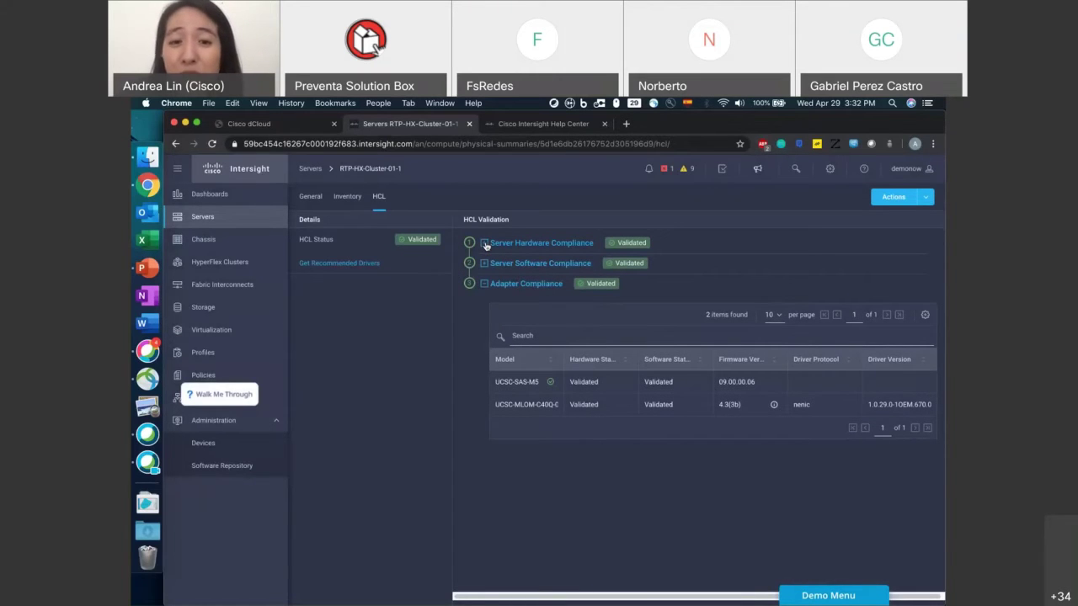
left_click(485, 244)
left_click(484, 327)
left_click(487, 397)
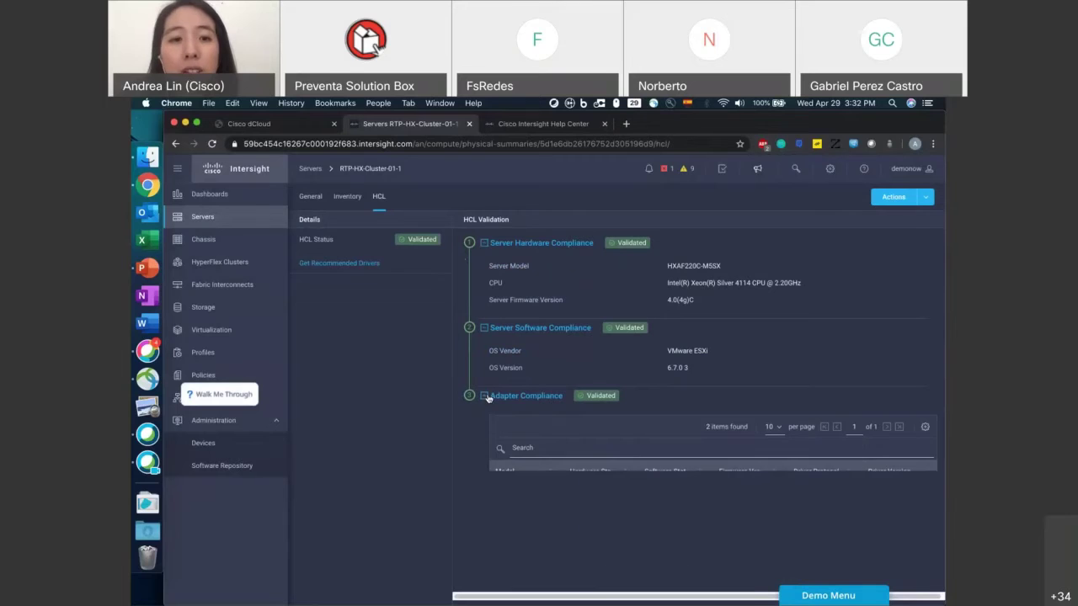
left_click(368, 264)
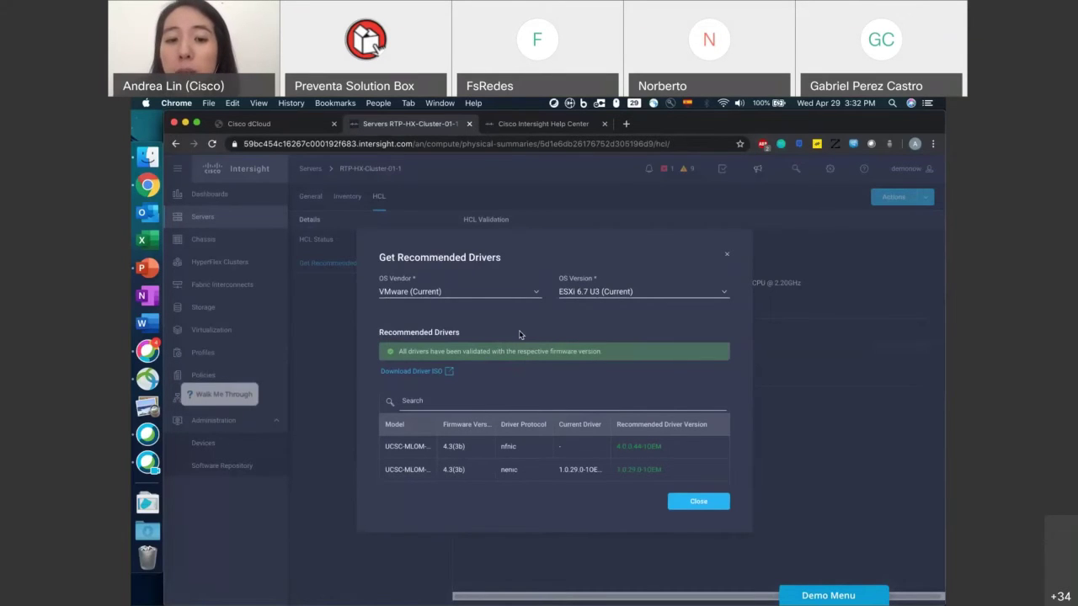
left_click(729, 257)
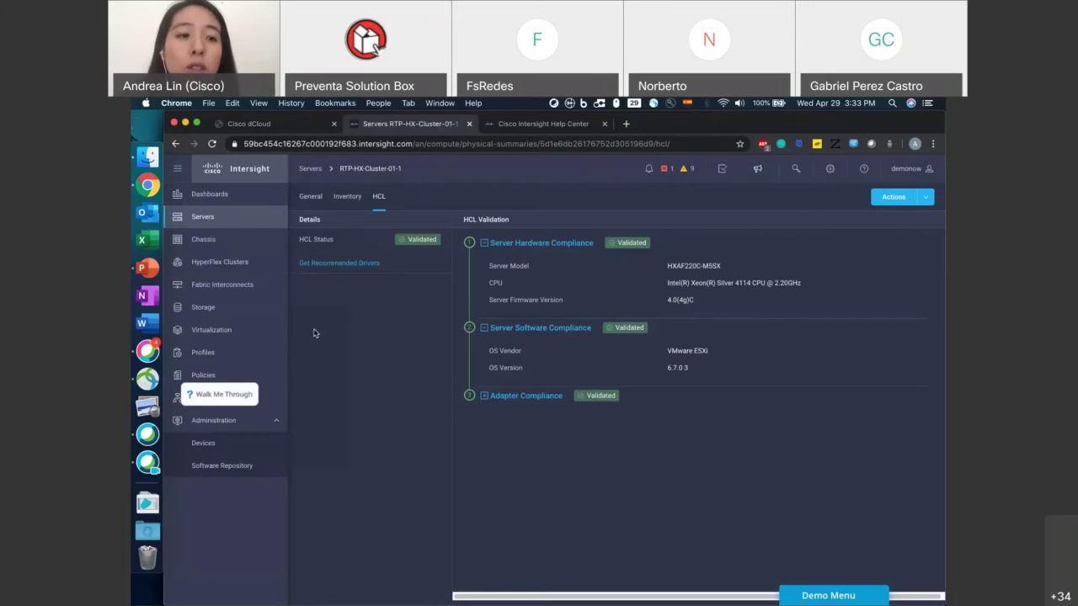
View the LON-HX-Cluster-01 HyperFlex cluster profile and go to the list of HyperFlex policies.
left_click(236, 351)
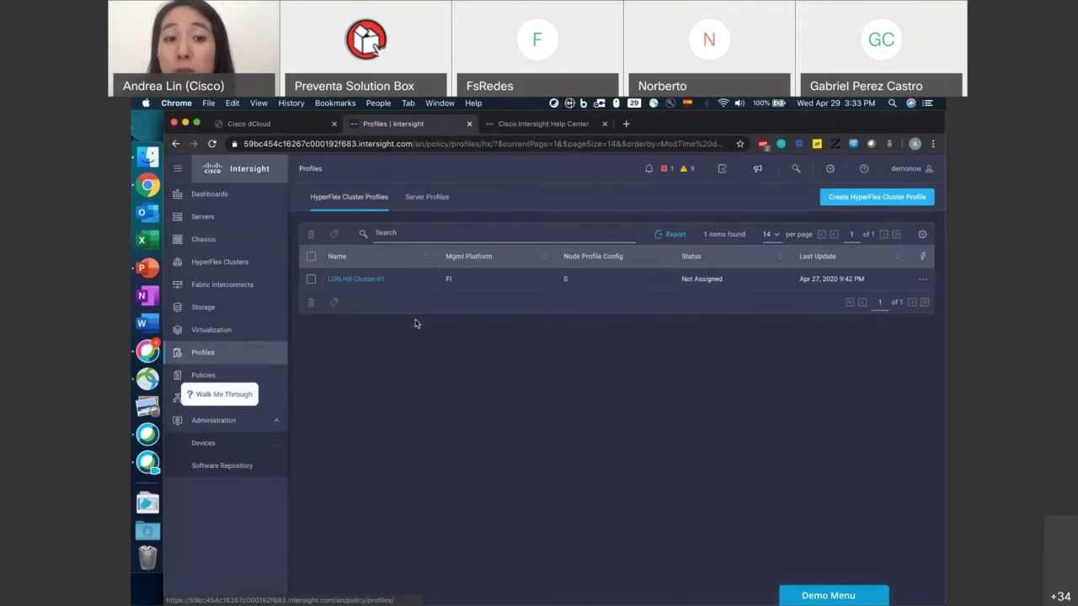
left_click(368, 280)
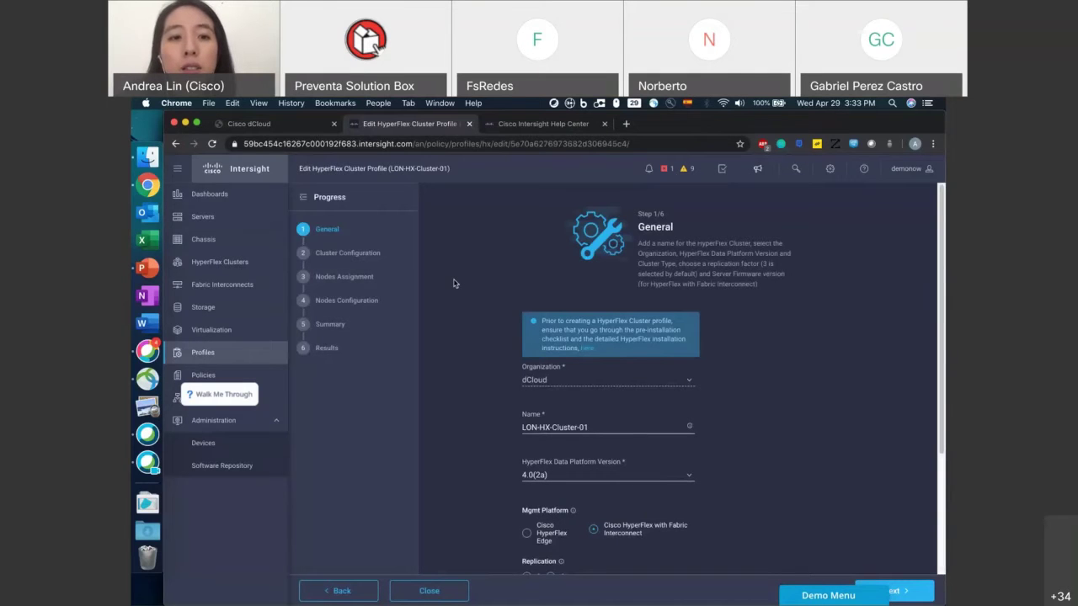
left_click(204, 376)
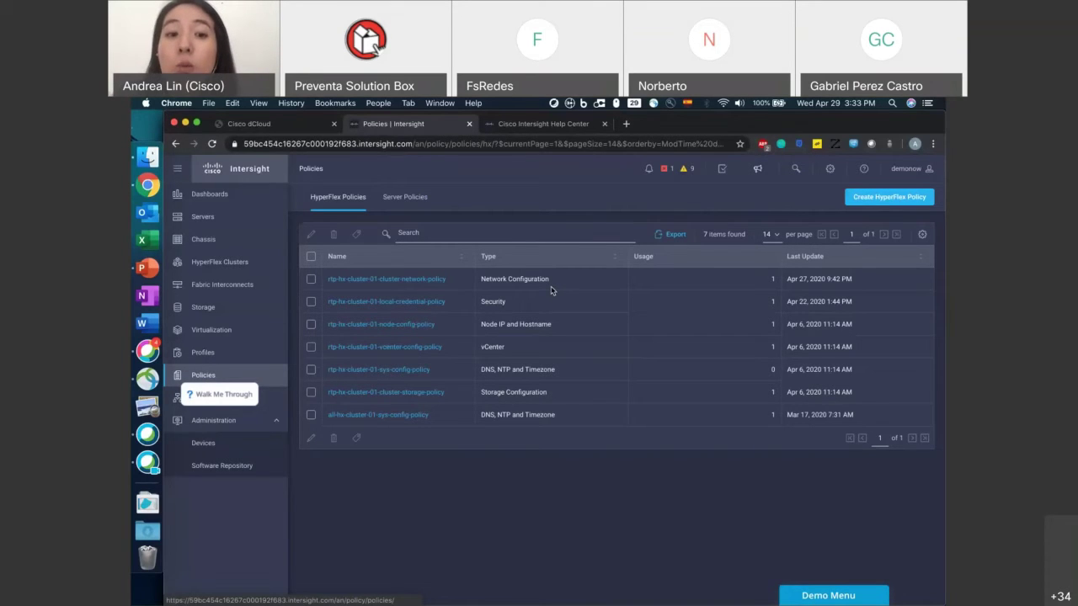
Reopen the LON-HX-Cluster-01 cluster profile from the profiles list and go on to the Storage section.
left_click(253, 360)
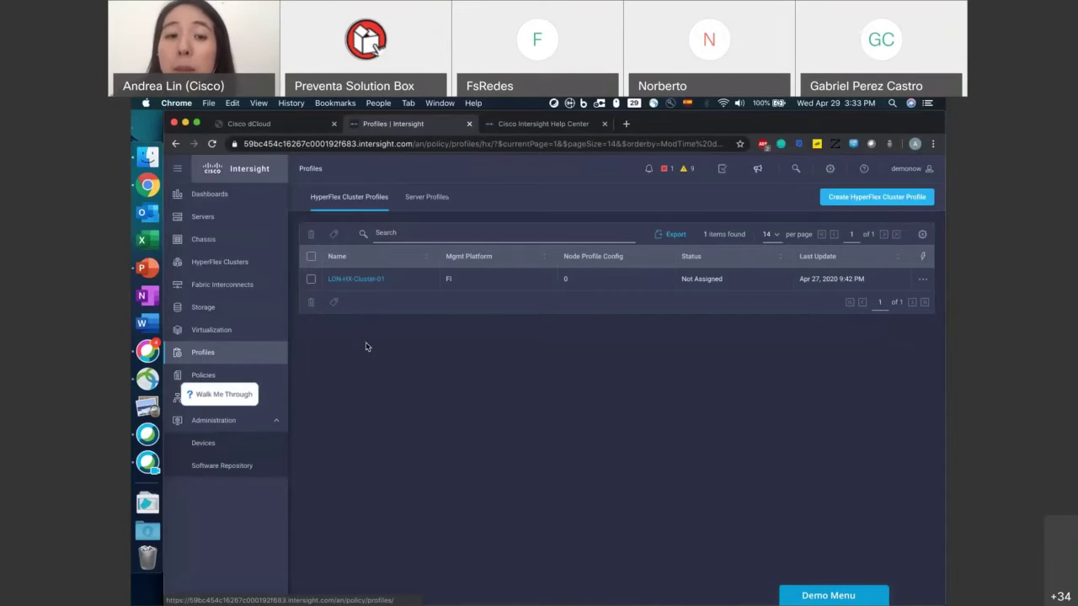
left_click(354, 285)
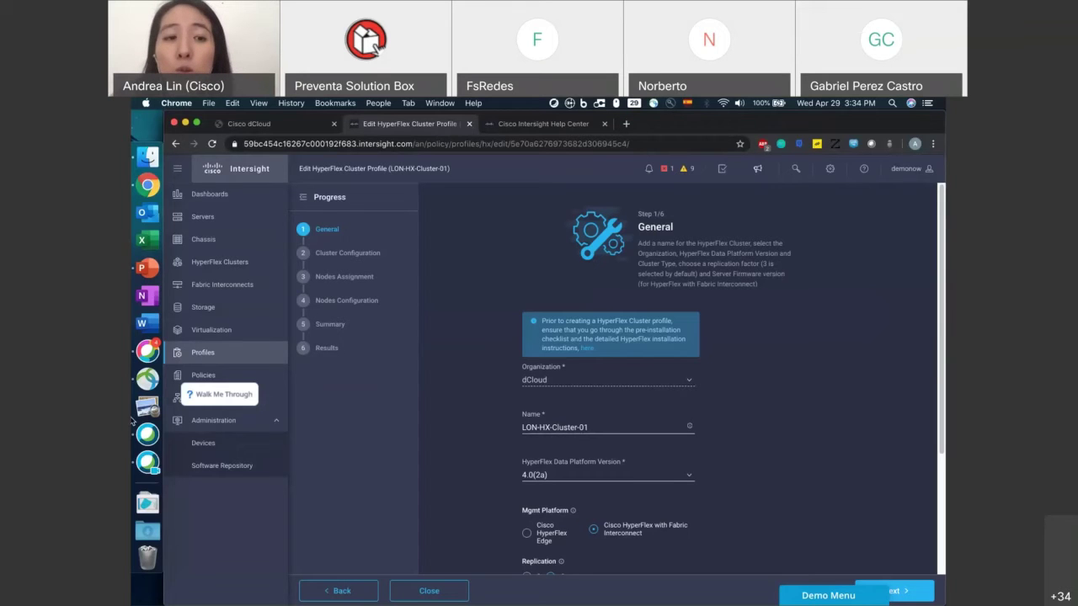
left_click(215, 308)
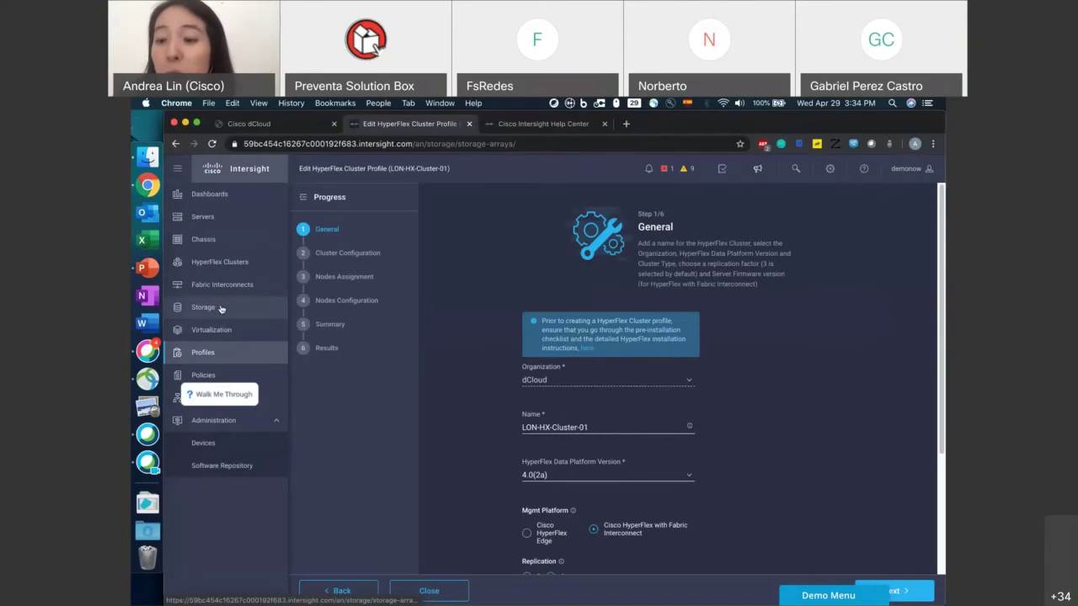
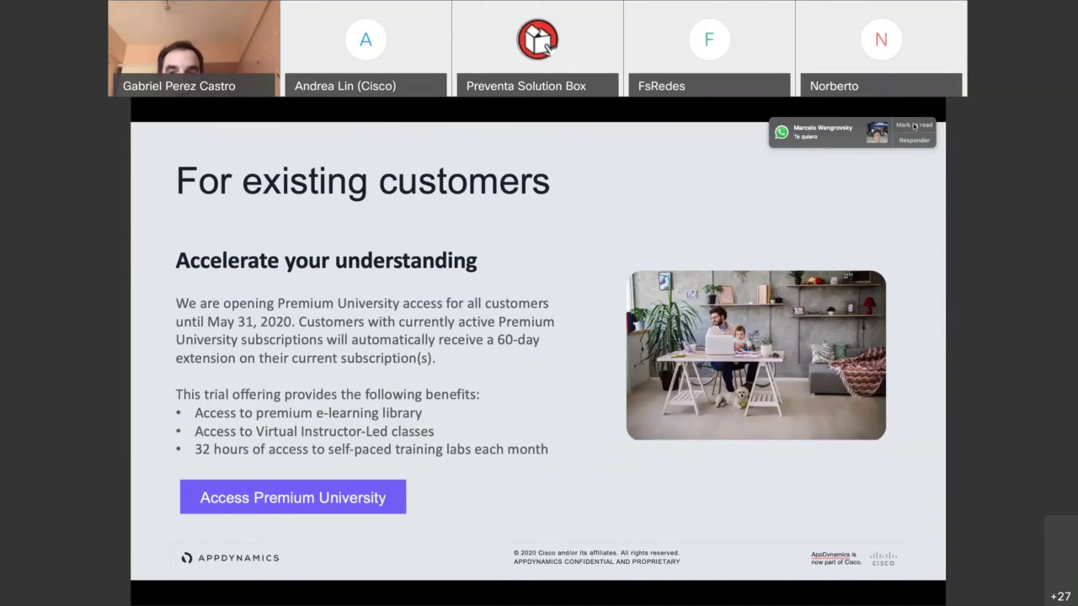
End the slide show and switch to the Cisco CWOM page already open in Firefox.
left_click(906, 124)
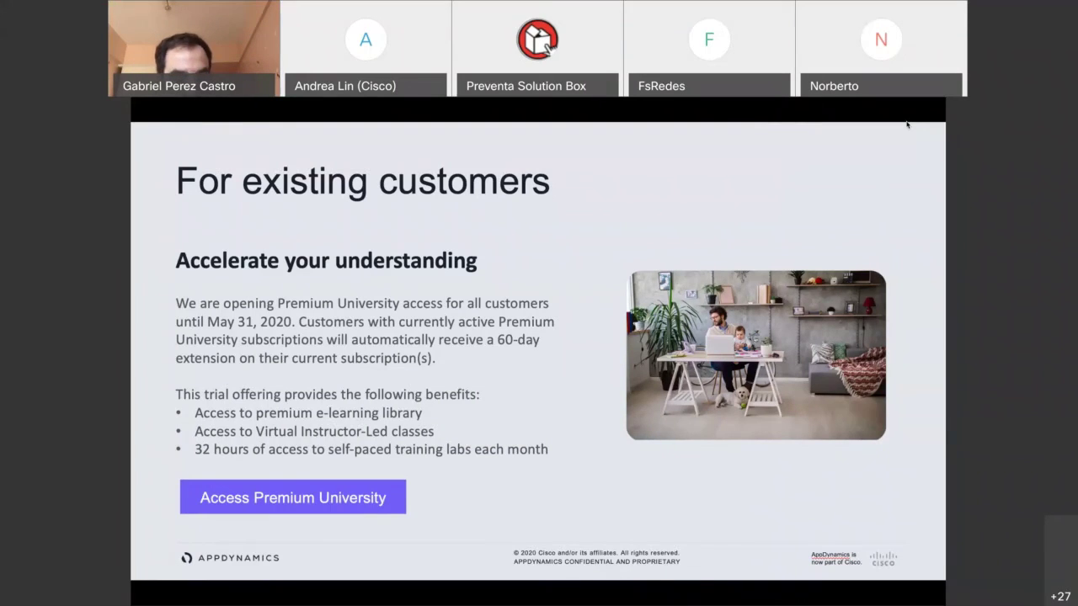
key("Escape")
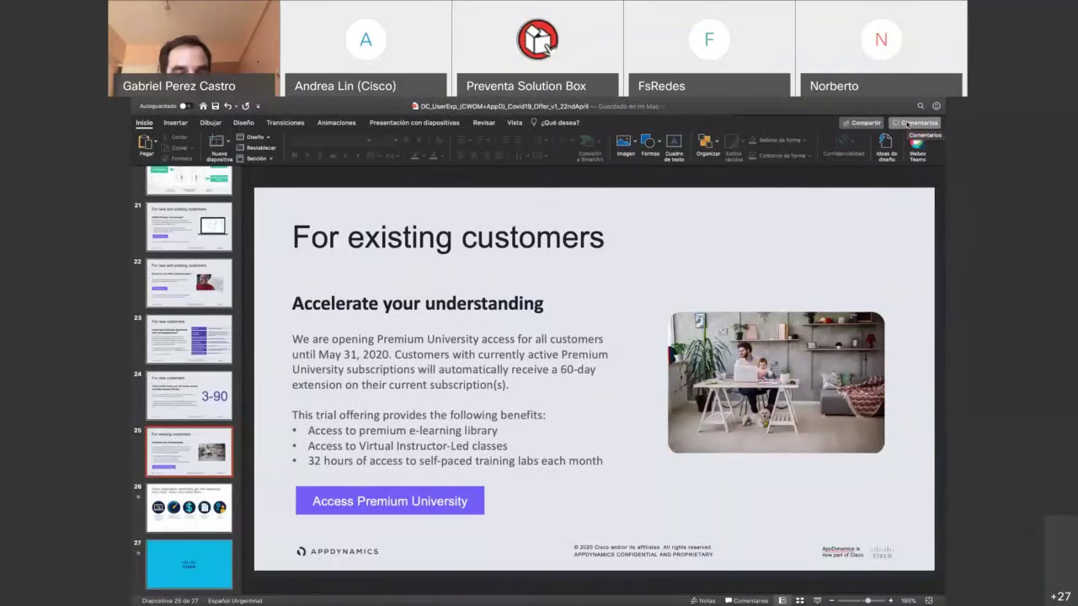
key("super+Tab")
key("Tab")
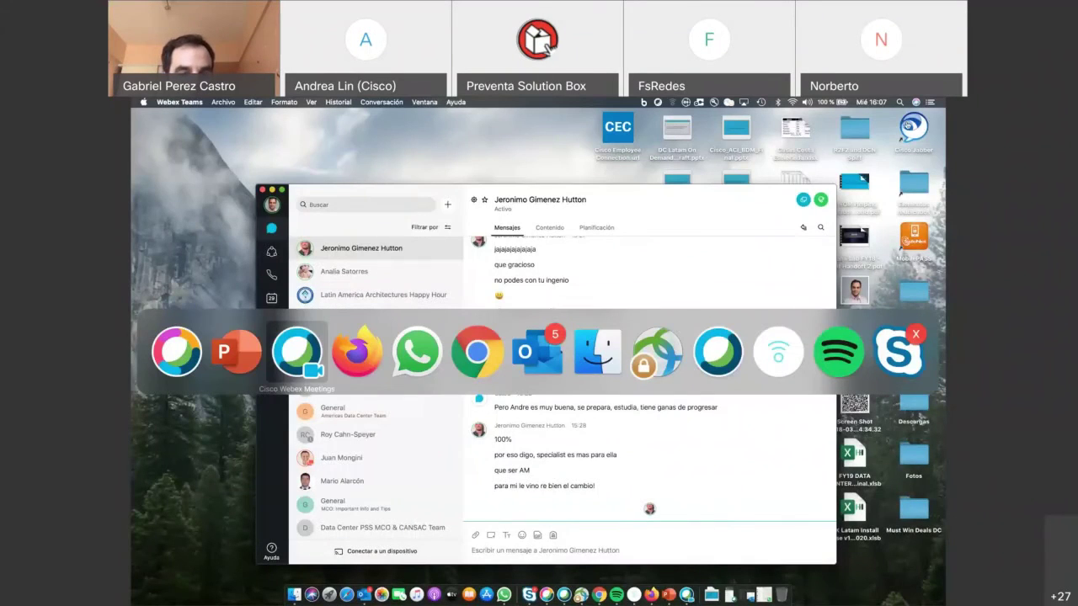
key("super+Tab")
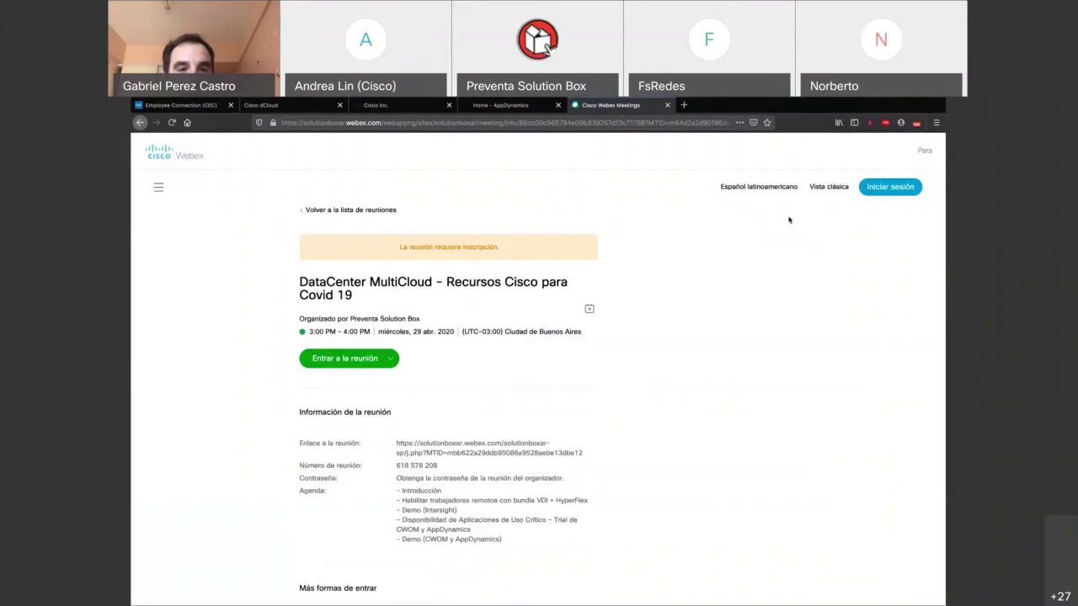
left_click(396, 111)
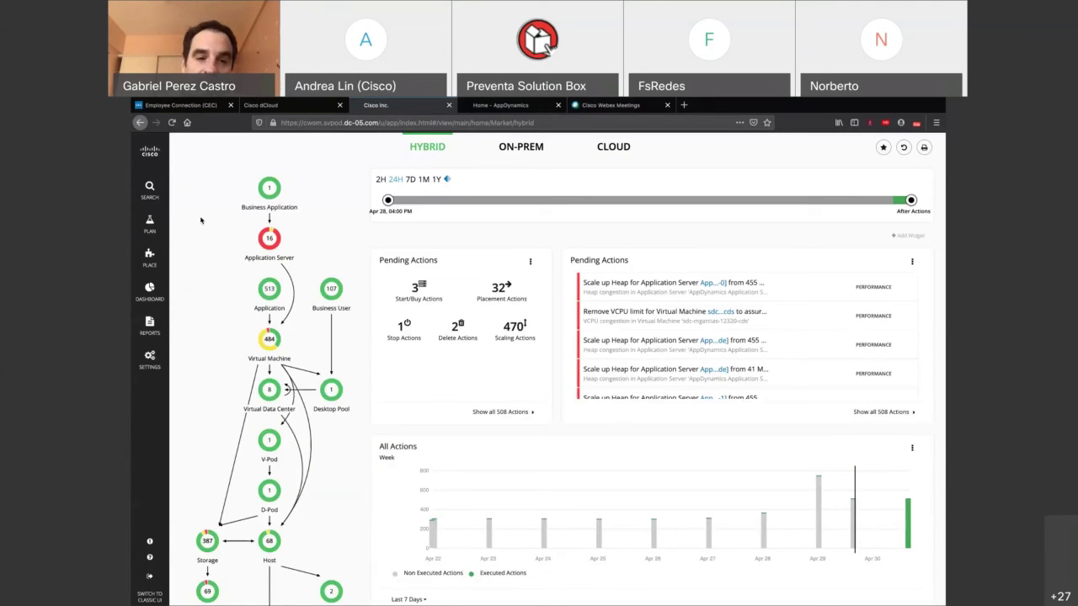
Examine the Hybrid supply chain from Business Application down to Storage Controller and Internet, plus the Pending Actions and All Actions widgets.
scroll(204, 337, "down", 2)
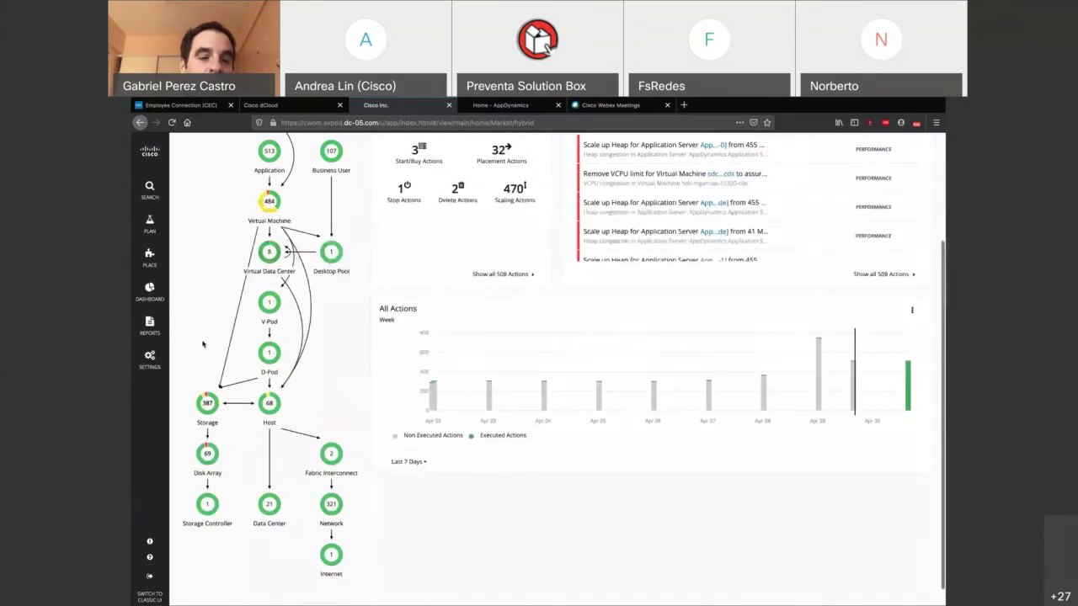
scroll(203, 343, "up", 1)
scroll(203, 344, "up", 1)
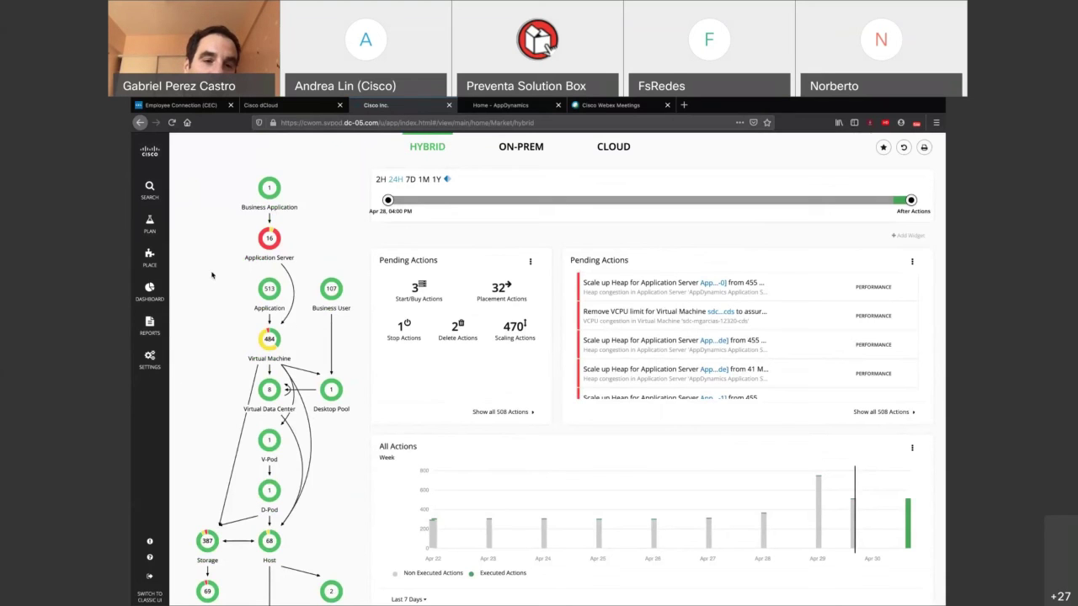
mouse_move(264, 197)
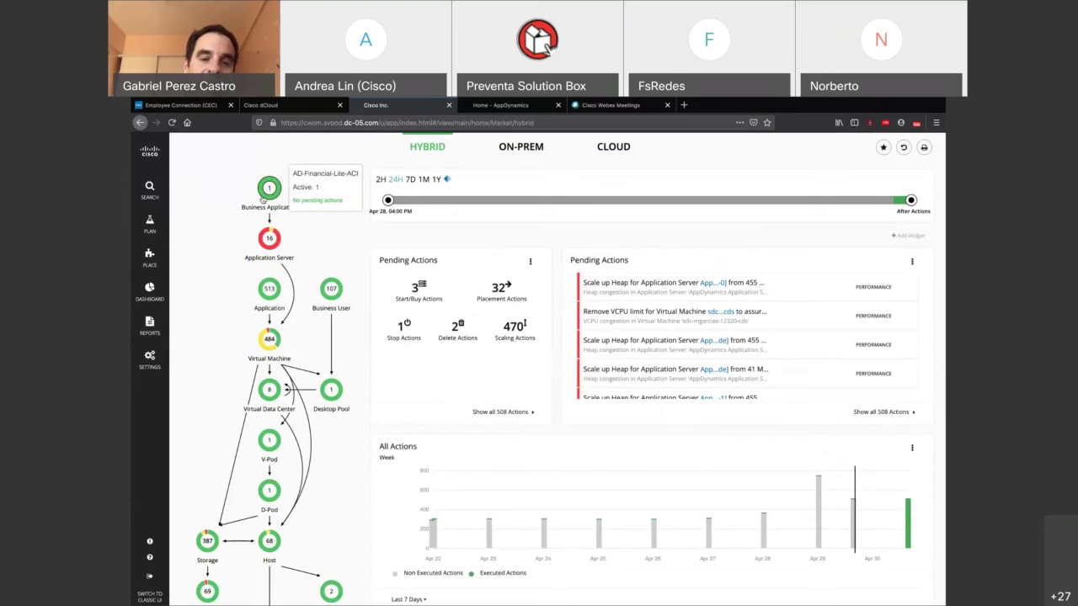
scroll(266, 354, "down", 3)
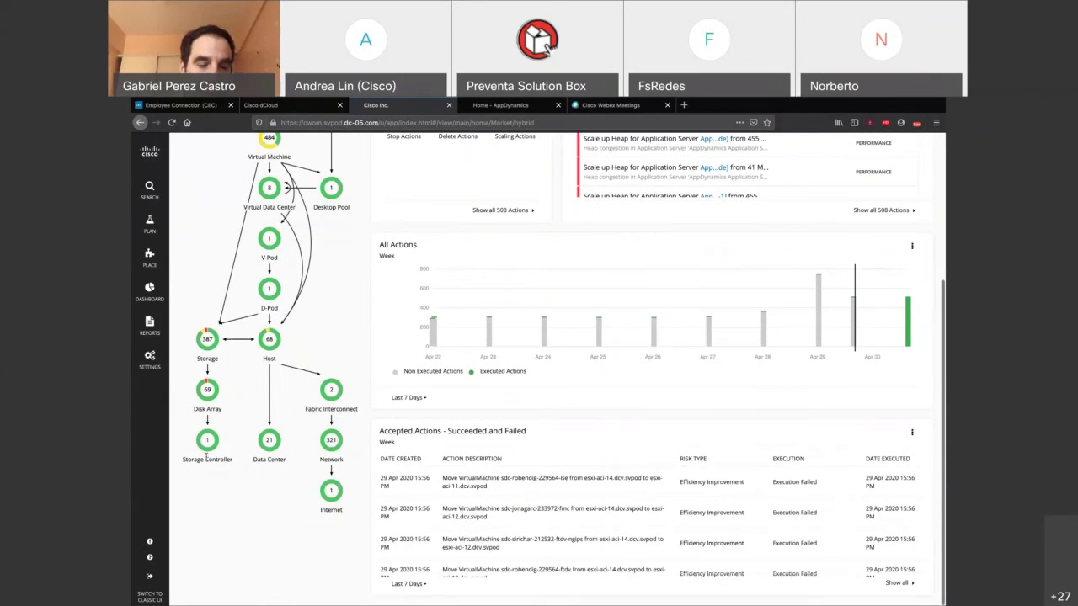
mouse_move(207, 446)
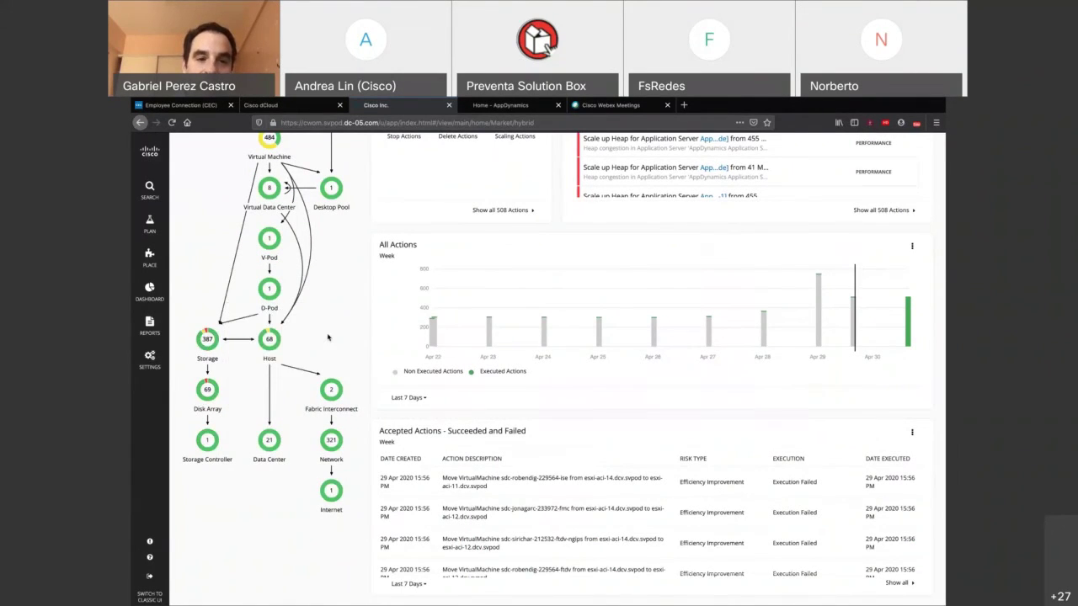
scroll(329, 337, "up", 1)
scroll(329, 337, "up", 1)
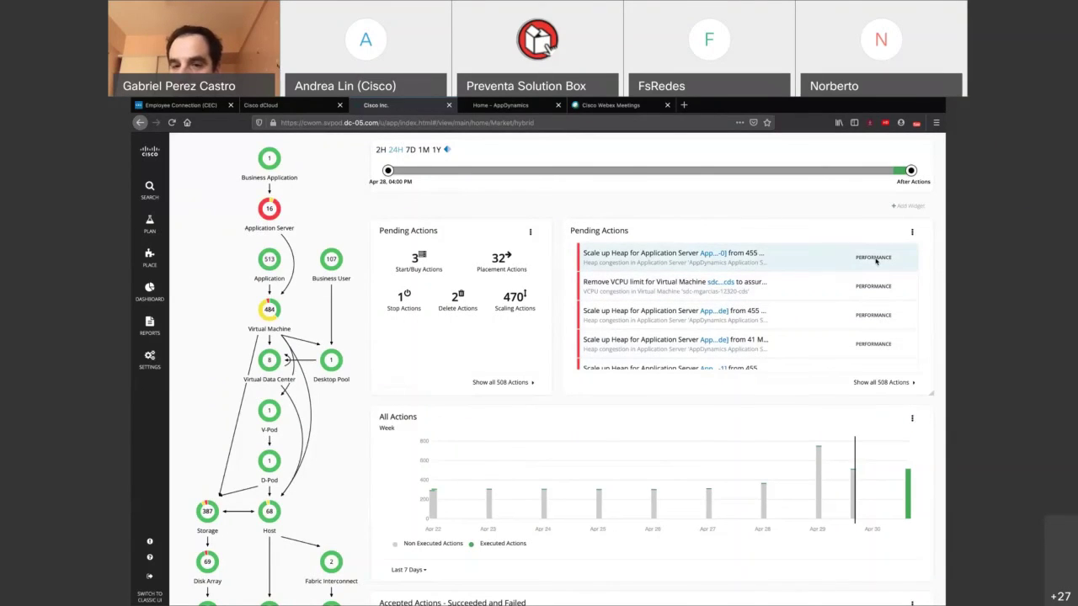
scroll(577, 478, "down", 1)
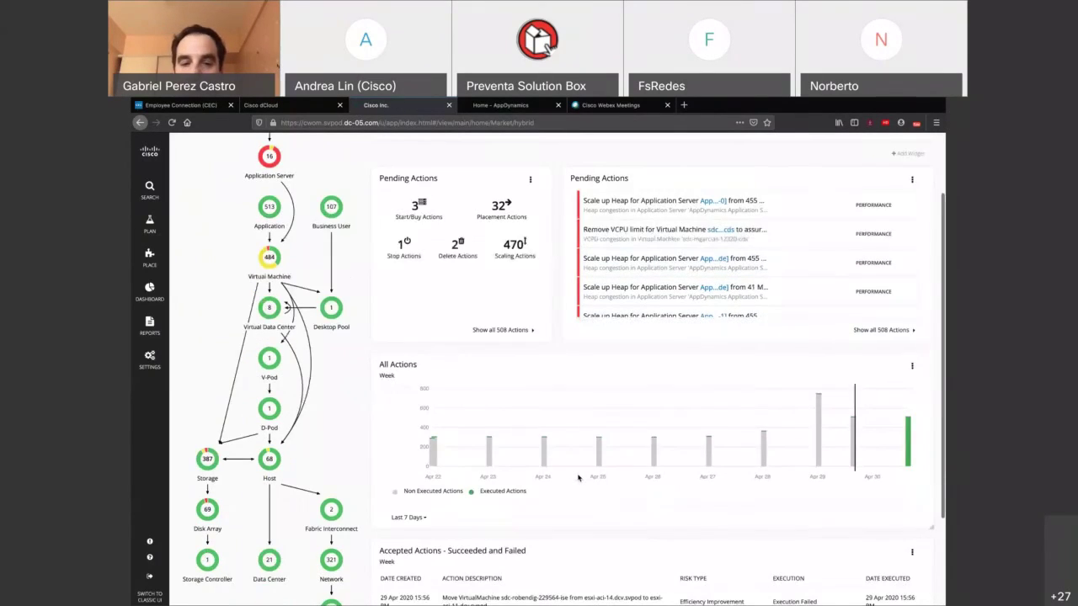
Review the Hybrid view's action widgets and check the action severity summary of the Application Server entity.
scroll(578, 477, "down", 2)
scroll(577, 477, "down", 1)
scroll(577, 477, "up", 5)
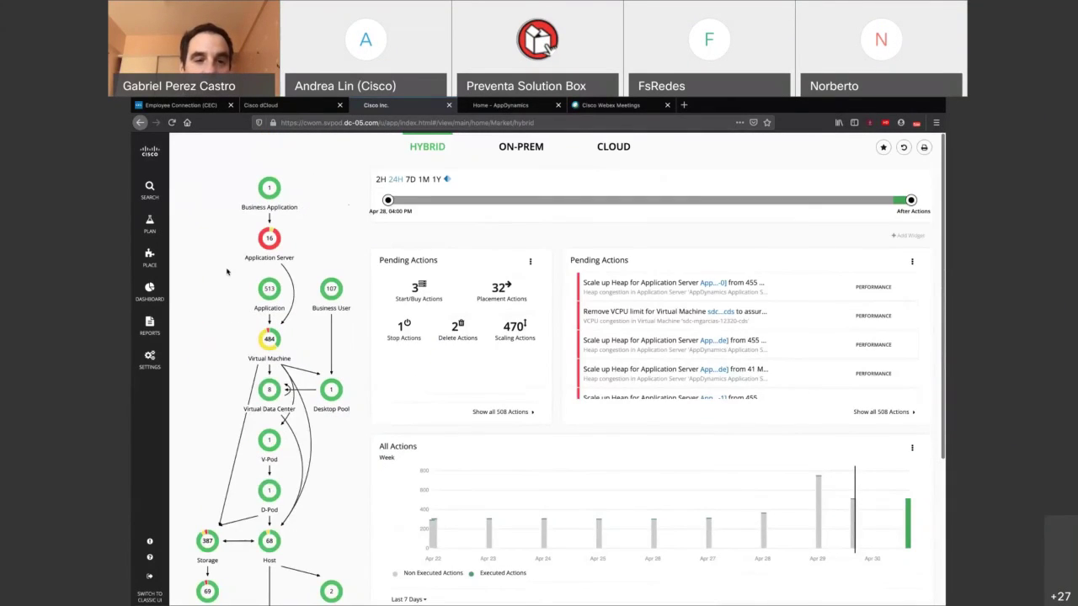
left_click(269, 241)
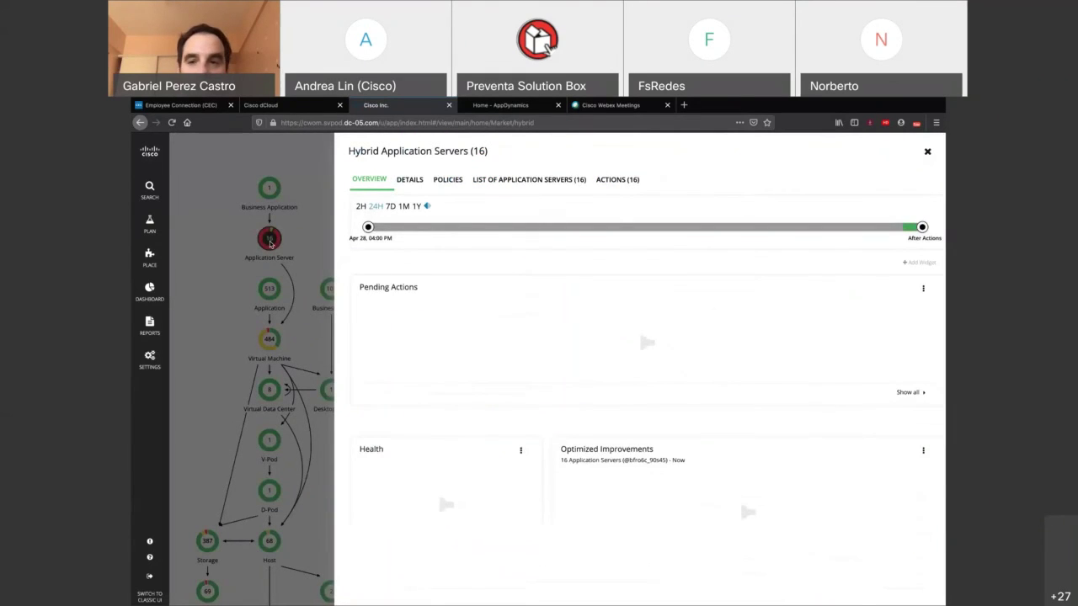
left_click(270, 240)
mouse_move(271, 240)
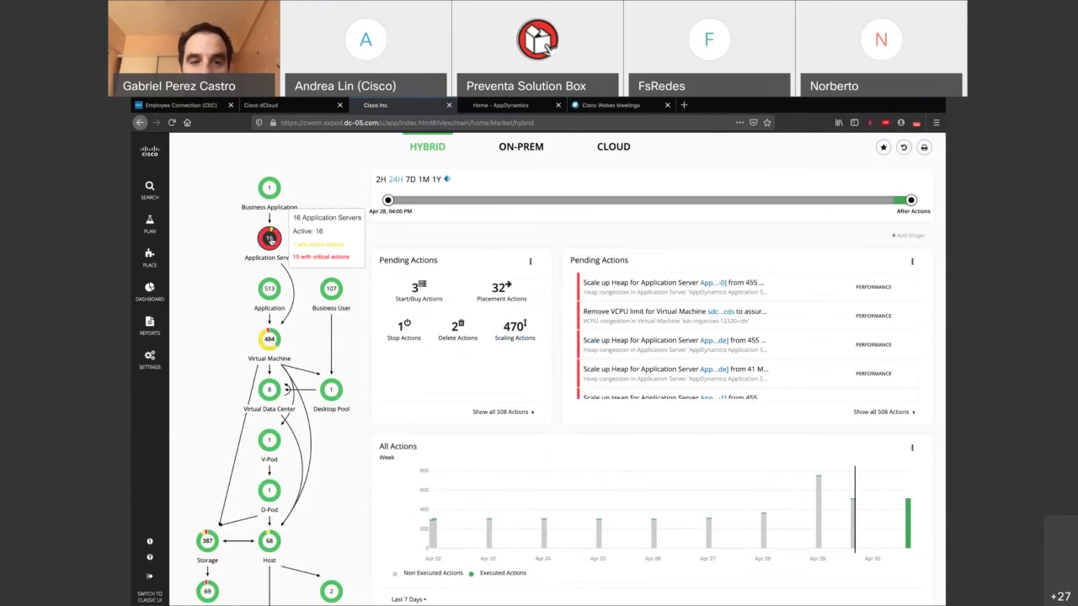
Review the Hybrid Application Servers overview, covering pending actions, health, optimized improvements, and capacity and usage, and close it.
left_click(269, 240)
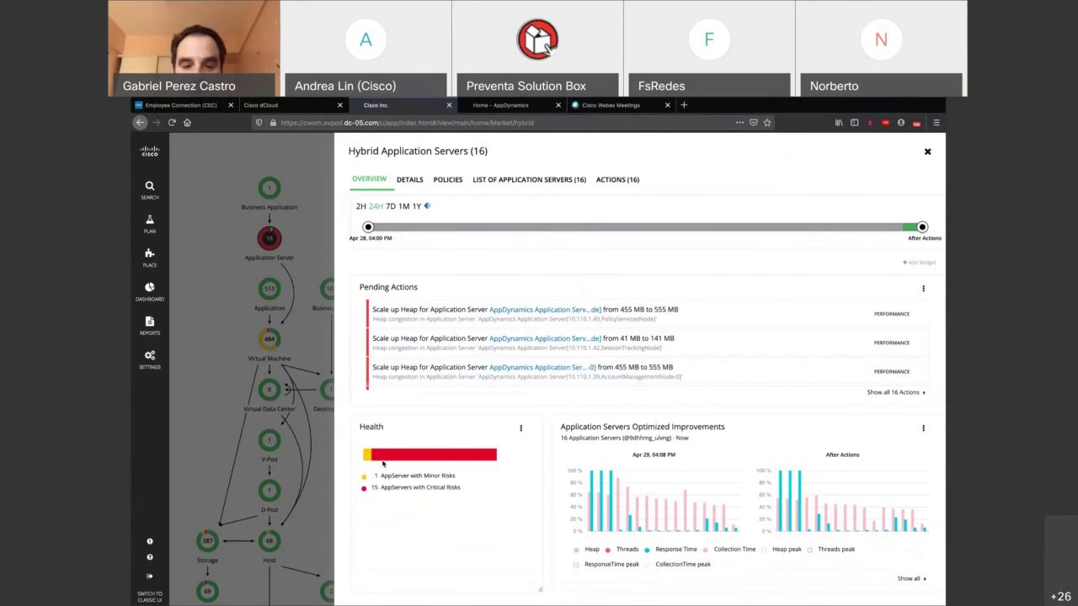
scroll(767, 494, "down", 2)
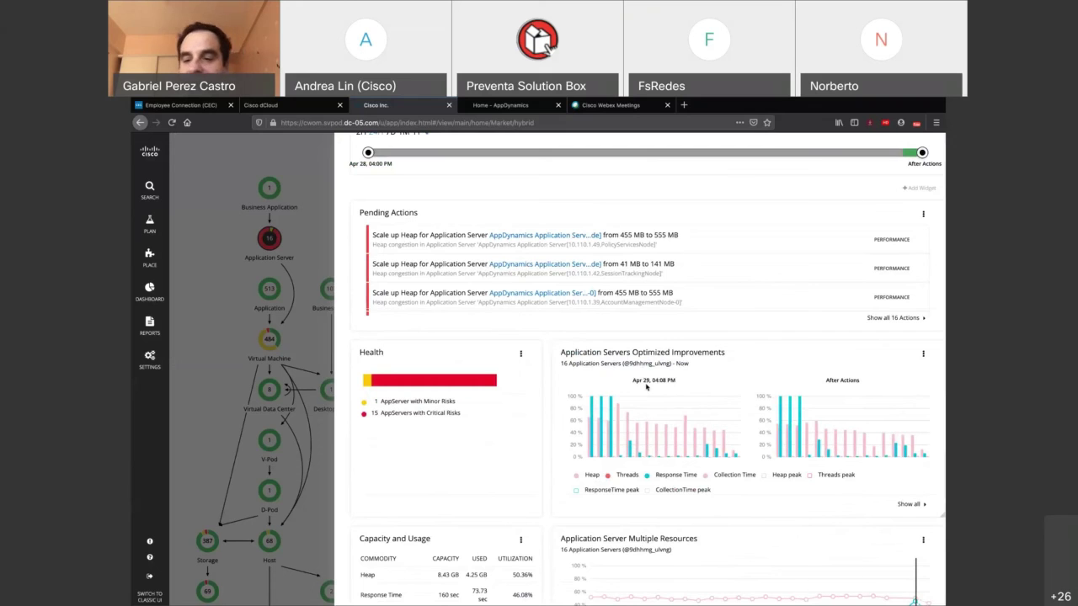
mouse_move(894, 438)
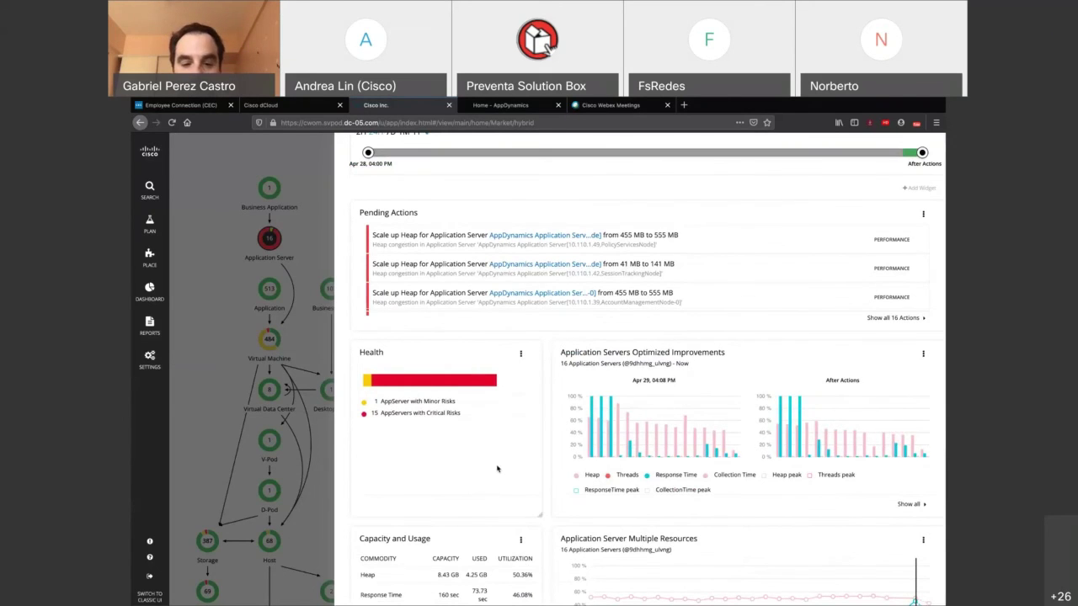
scroll(496, 468, "down", 2)
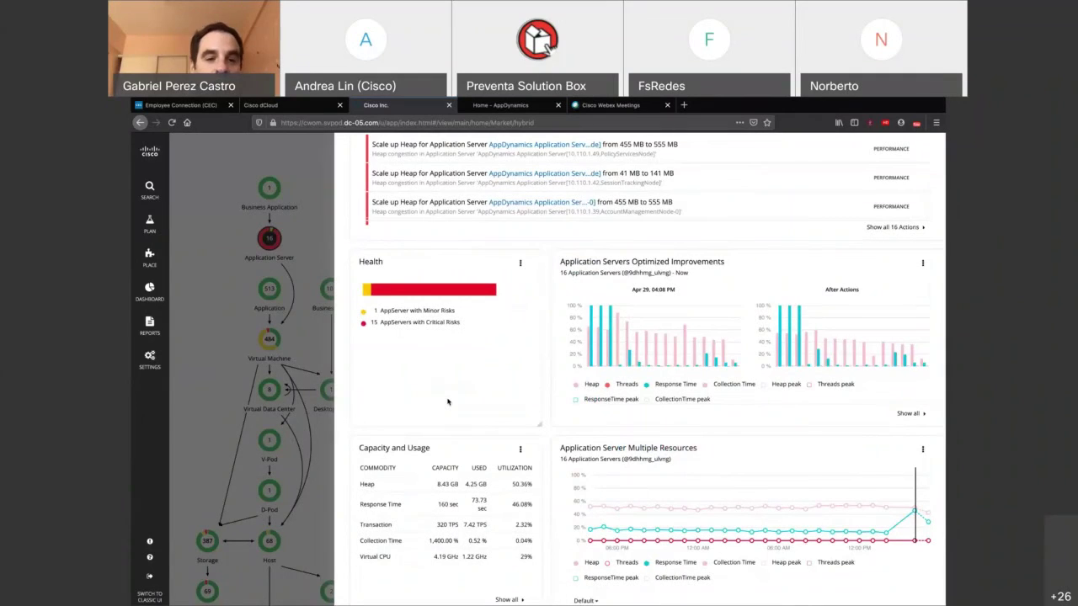
scroll(599, 277, "up", 4)
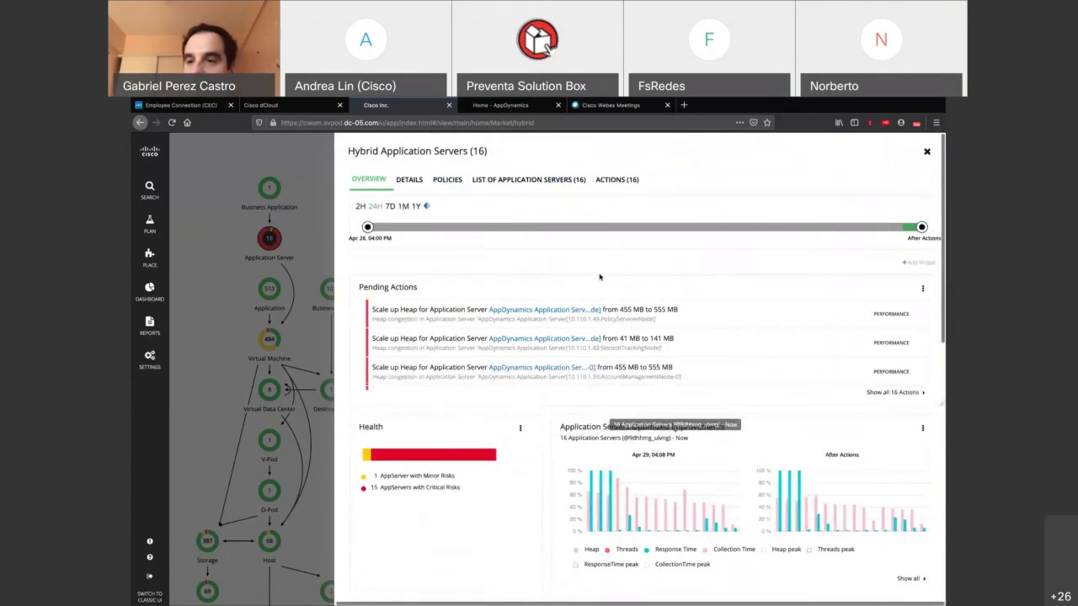
left_click(927, 153)
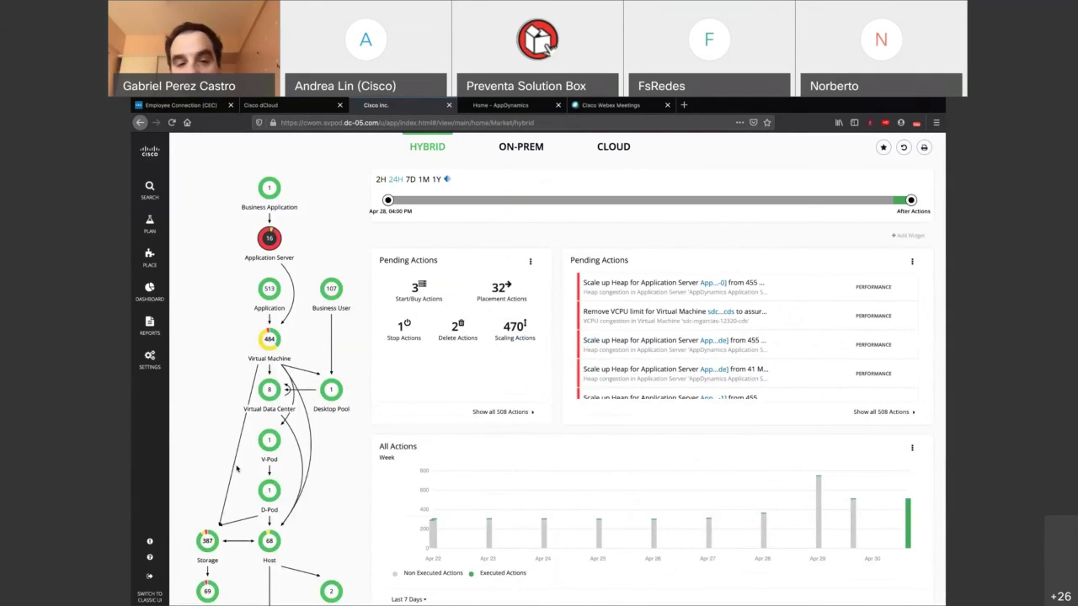
Check the Hybrid Business Users overview, and open the dCloud Workstation desktop pool to review its resource and business user widgets.
left_click(331, 290)
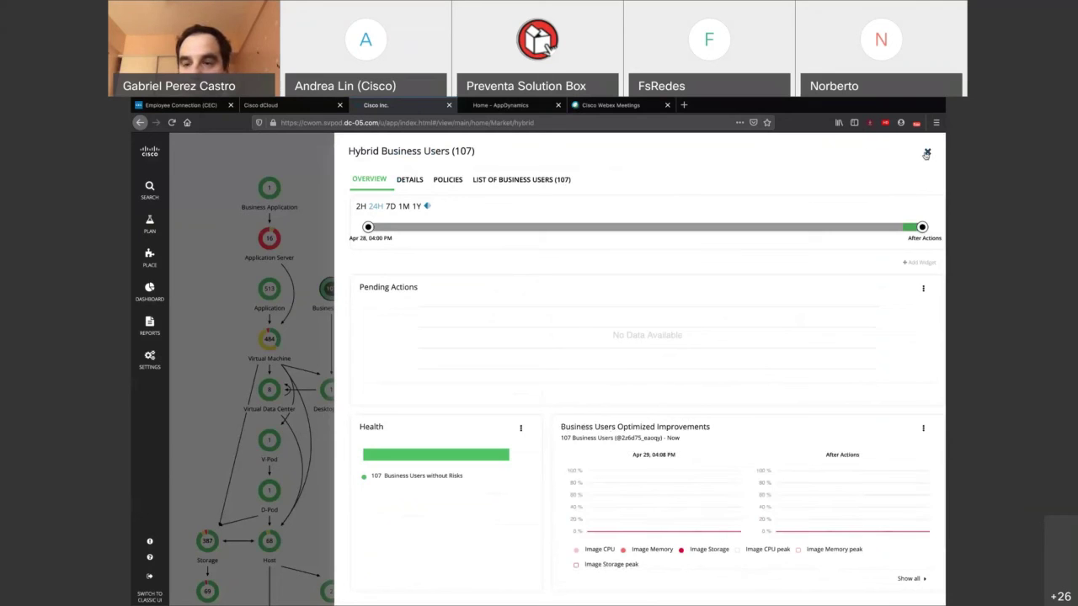
left_click(926, 153)
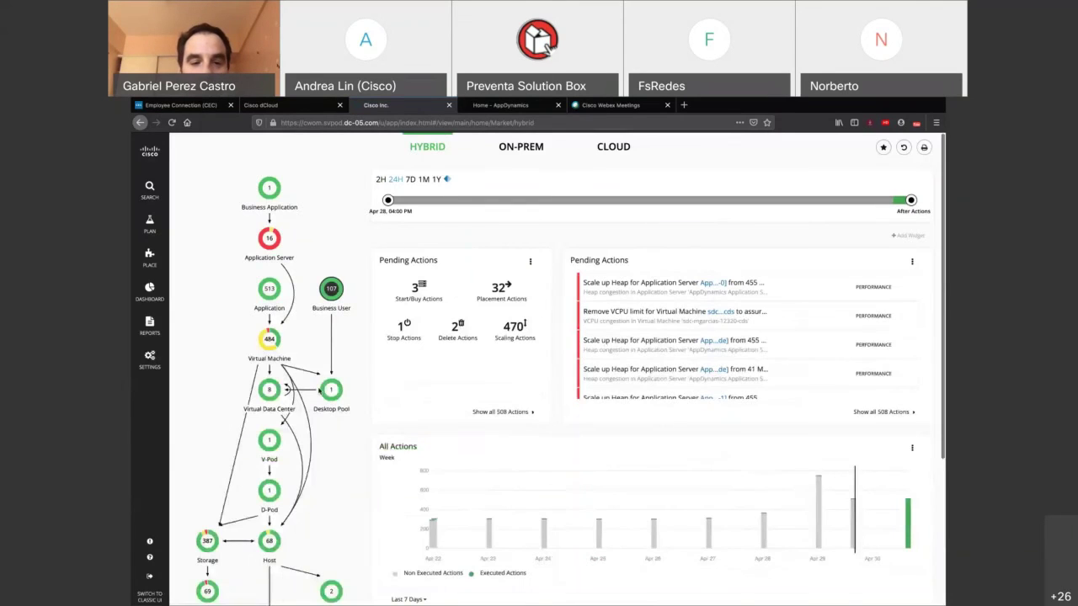
left_click(331, 389)
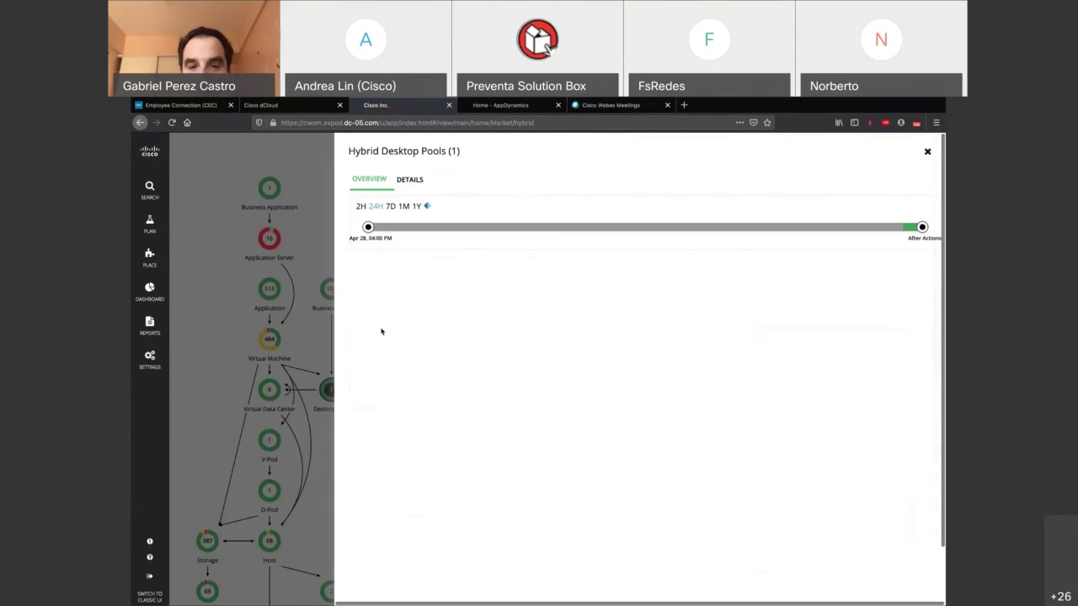
left_click(506, 179)
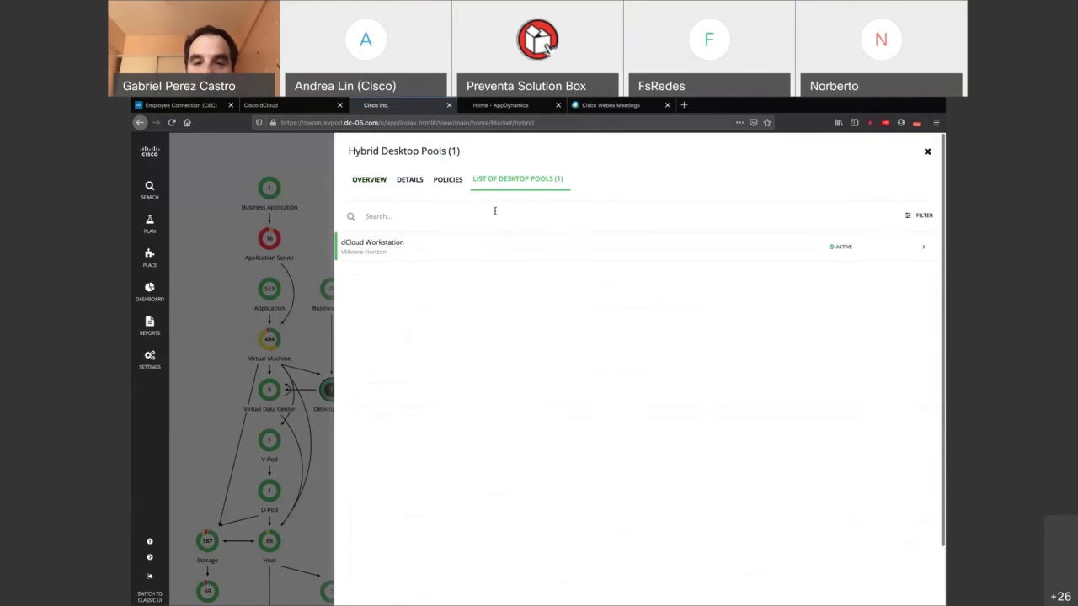
left_click(389, 255)
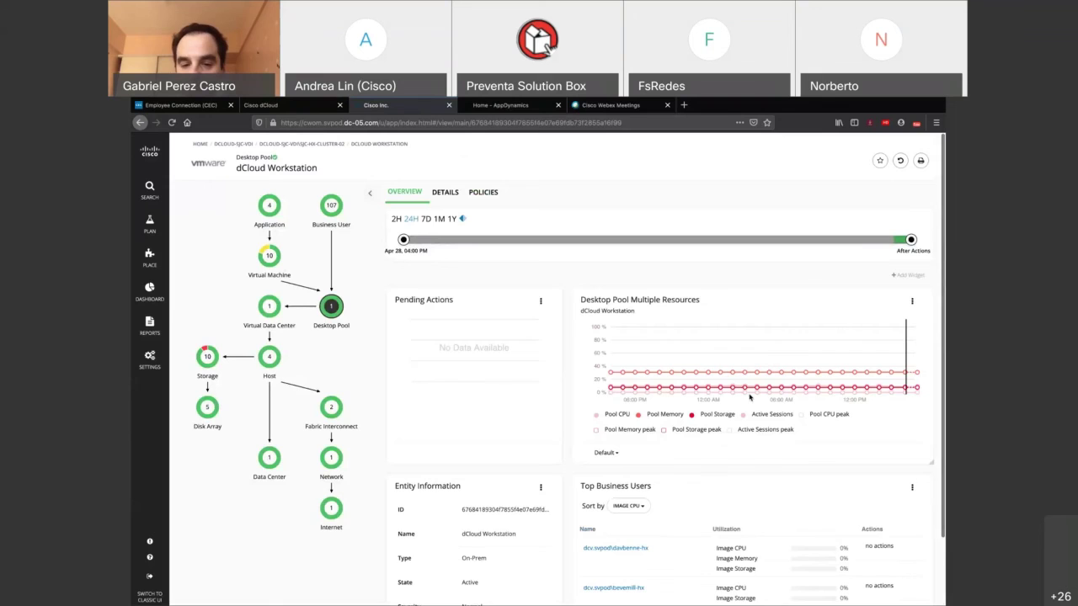
scroll(750, 398, "down", 2)
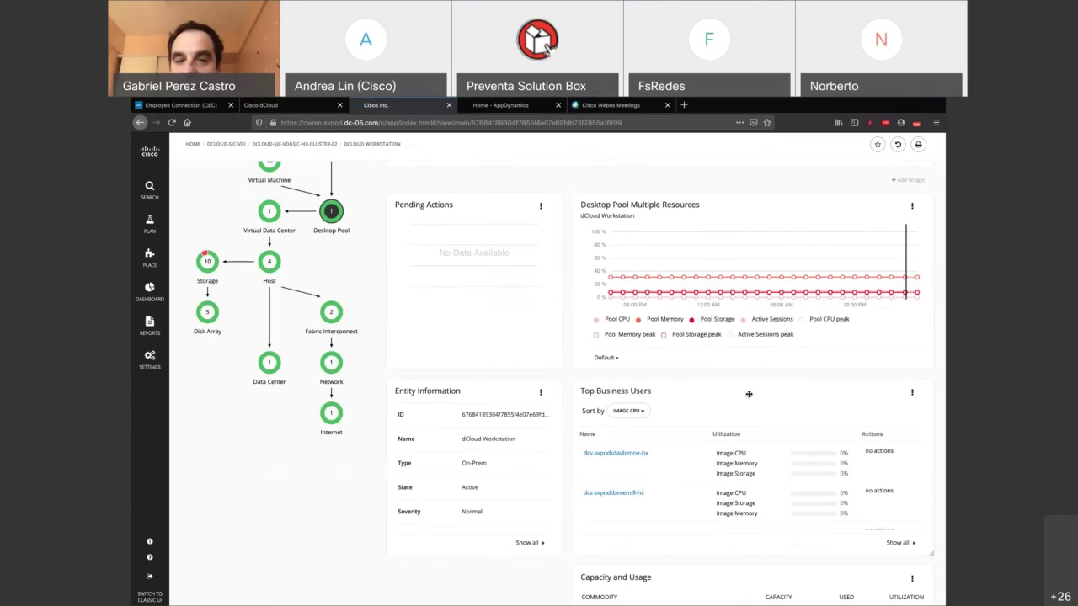
scroll(749, 393, "up", 2)
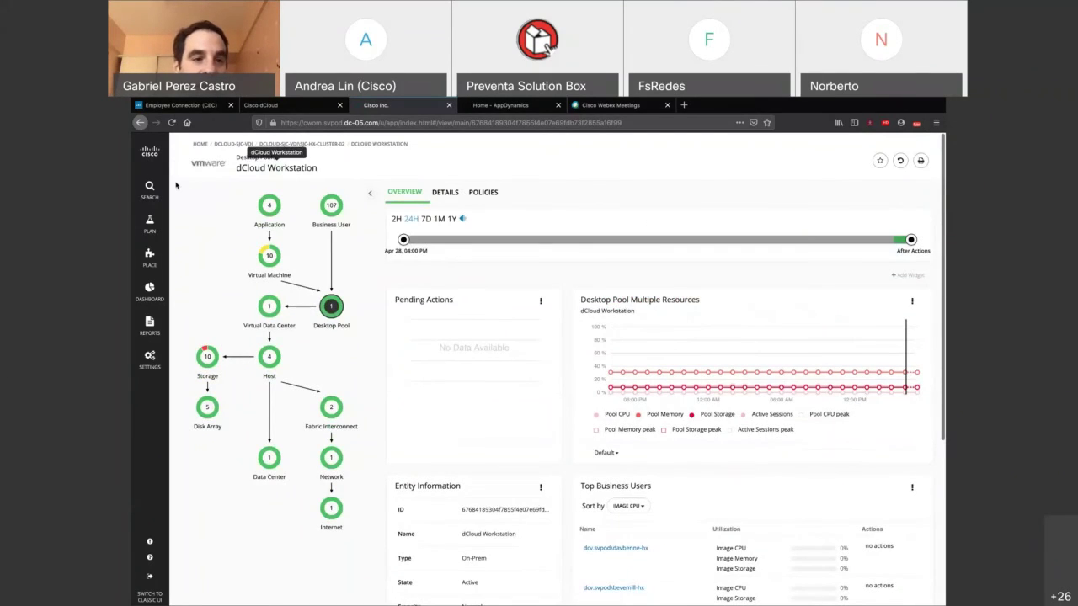
Return to the Hybrid supply chain and check the action summaries of Virtual Machine, Virtual Data Center, V-Pod and Storage.
left_click(150, 157)
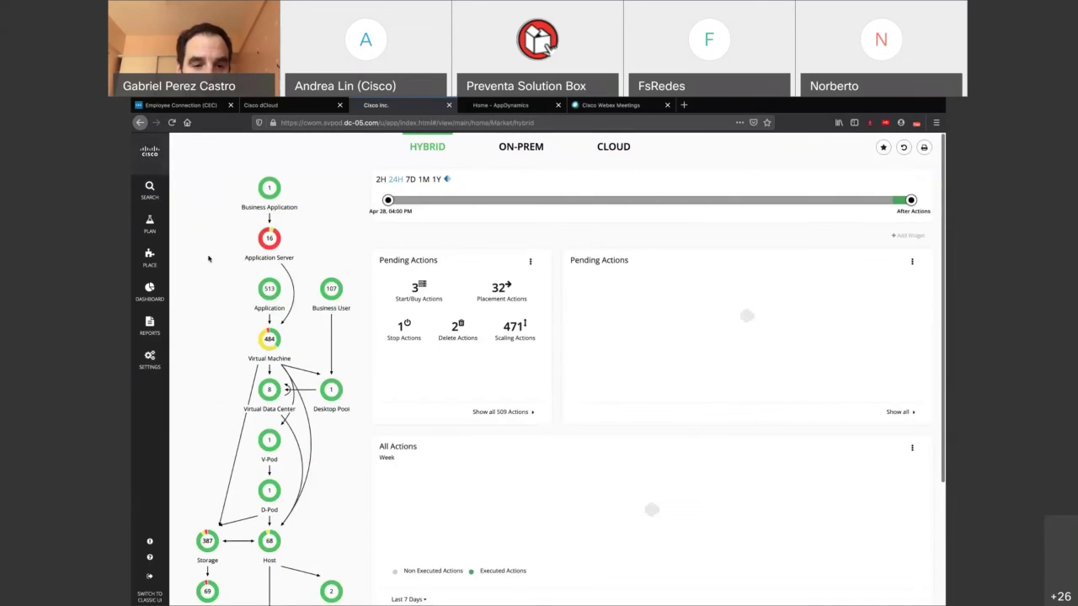
scroll(219, 253, "down", 1)
mouse_move(264, 227)
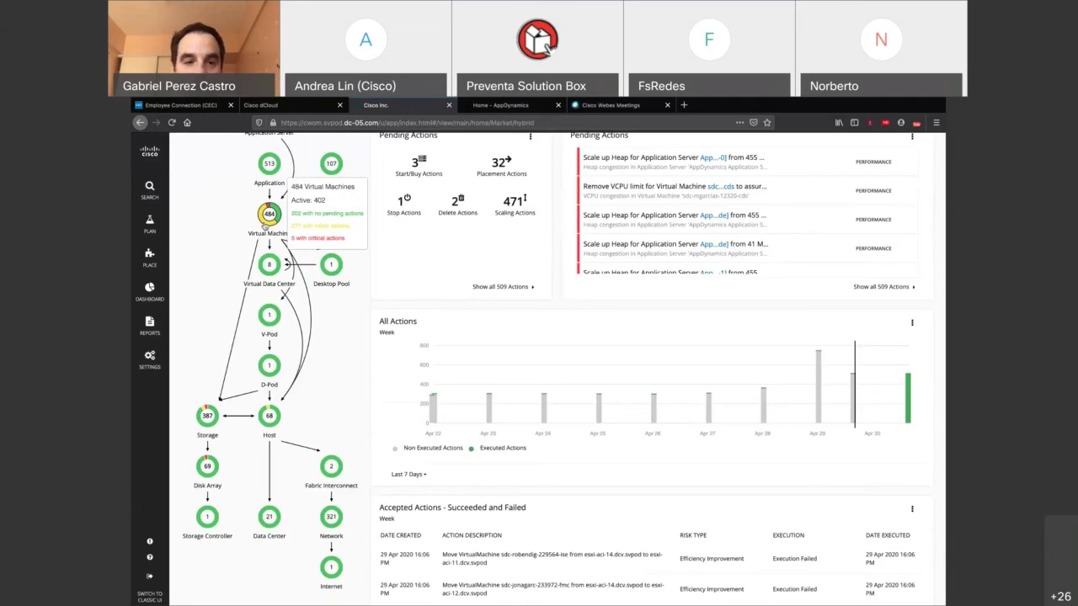
mouse_move(276, 267)
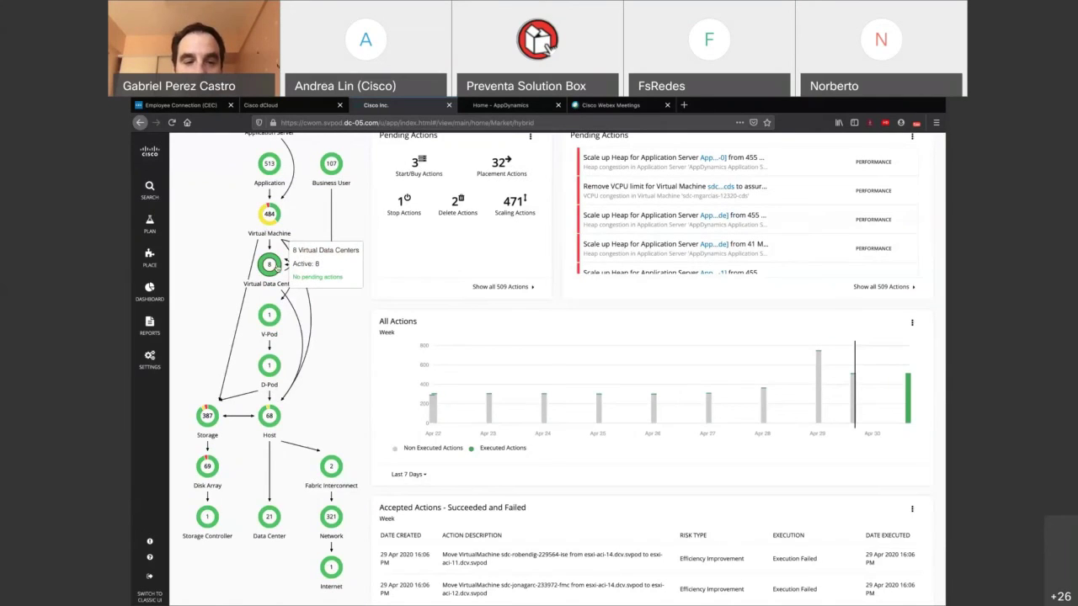
mouse_move(277, 324)
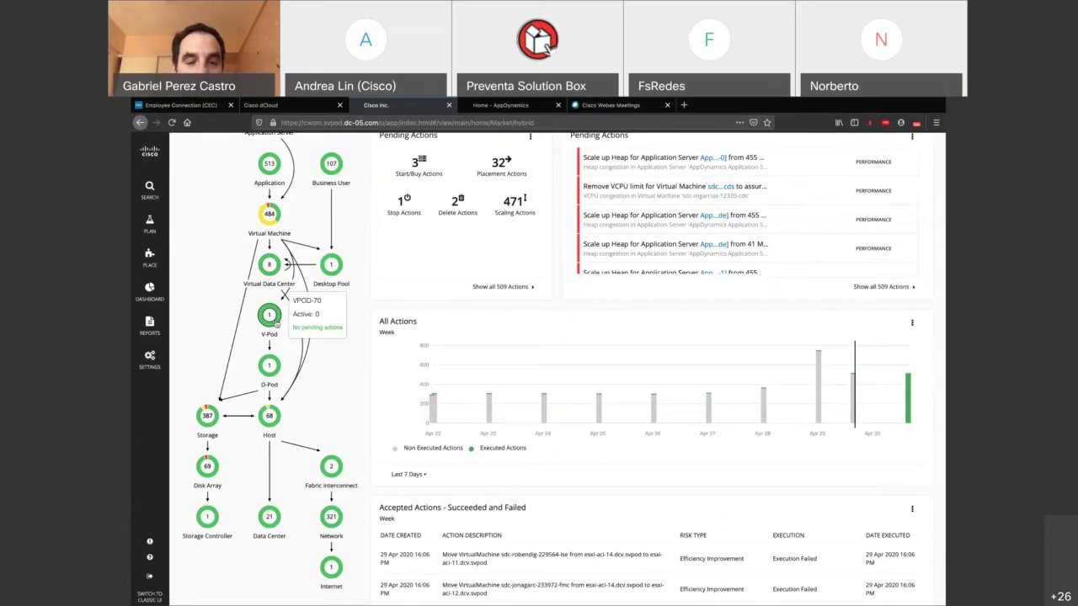
mouse_move(208, 419)
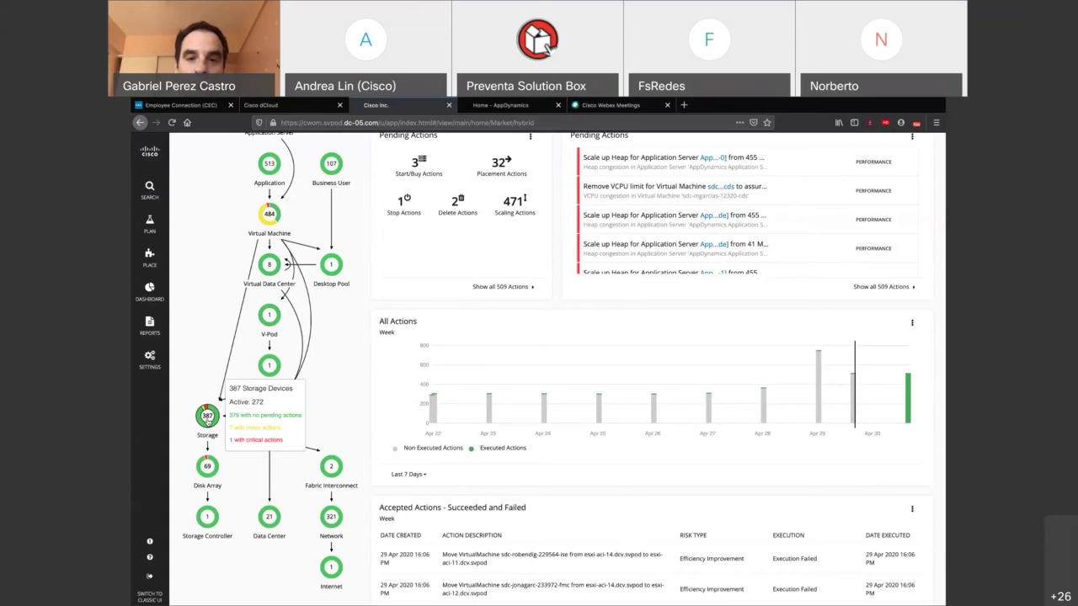
View the On-Prem environment with its cluster headroom and savings widgets, and switch to the Cloud environment.
scroll(369, 423, "up", 3)
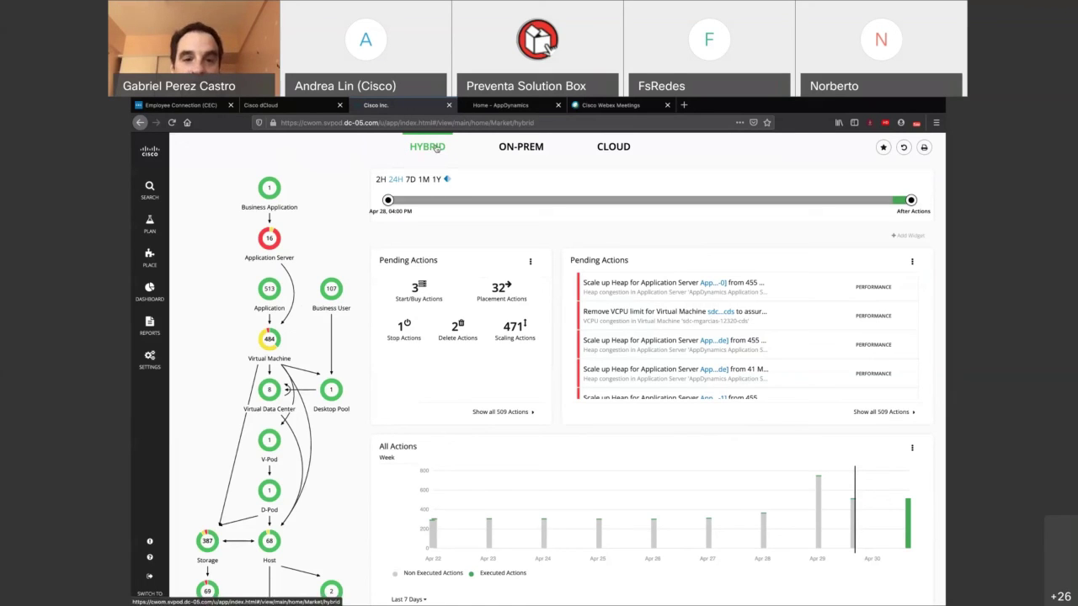
left_click(519, 149)
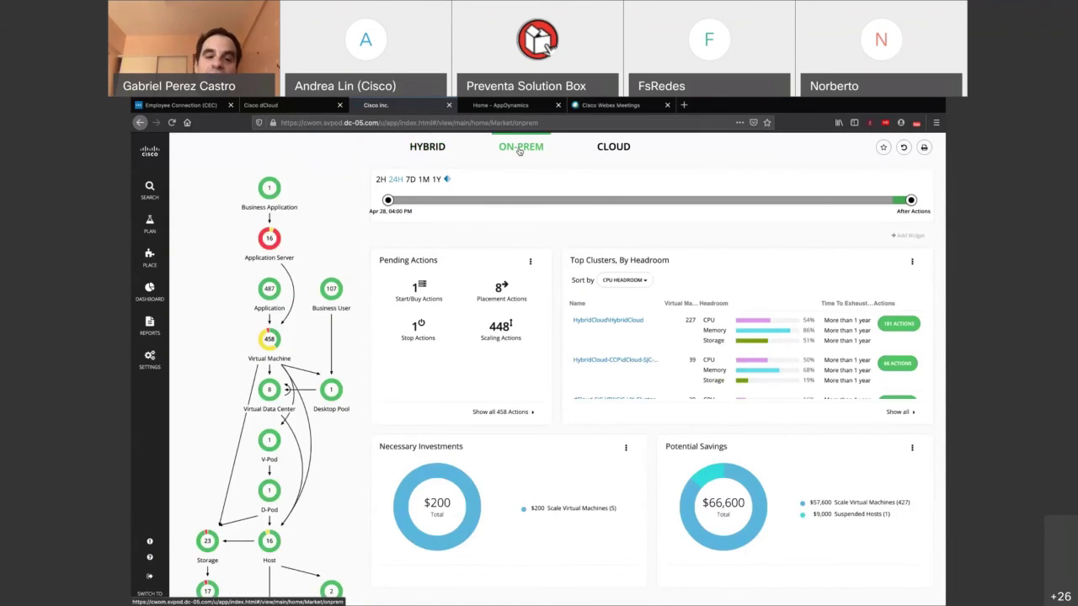
left_click(618, 149)
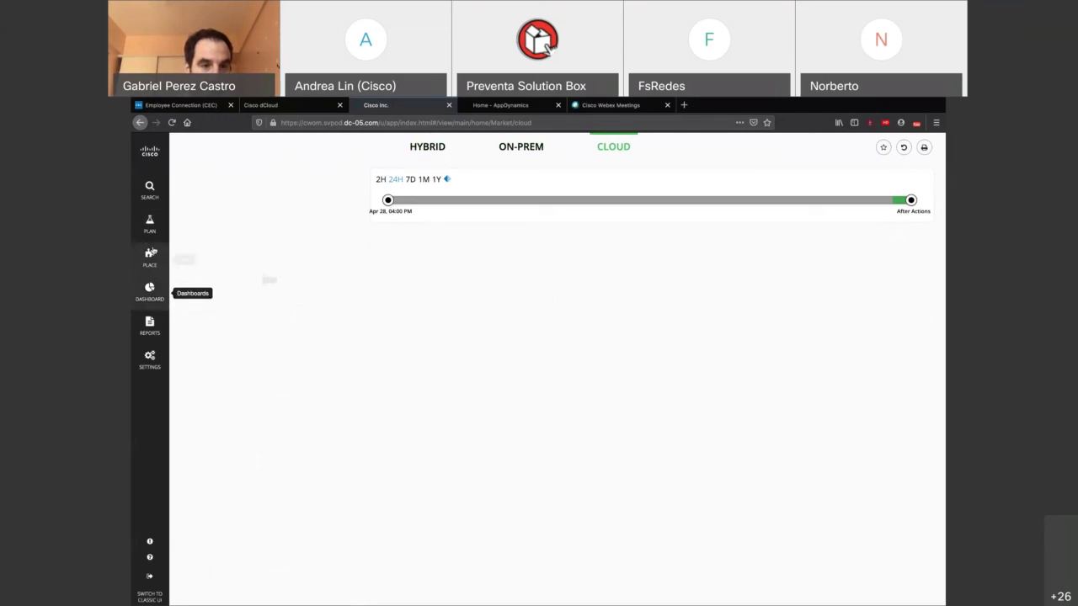
Look through the Plan Management, Dashboards, Reports and Settings pages in turn.
left_click(149, 226)
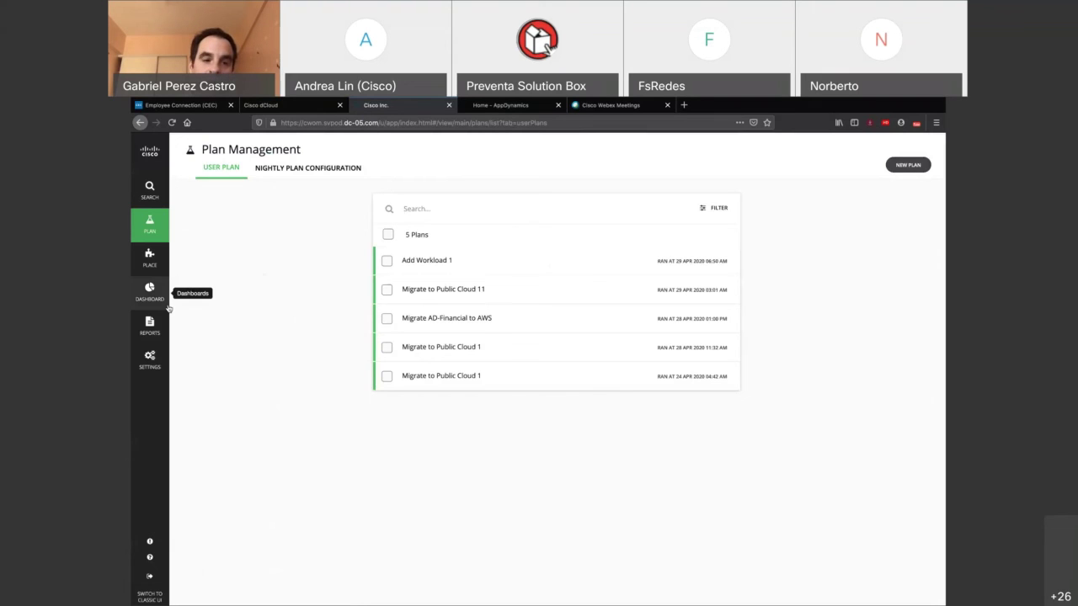
left_click(148, 292)
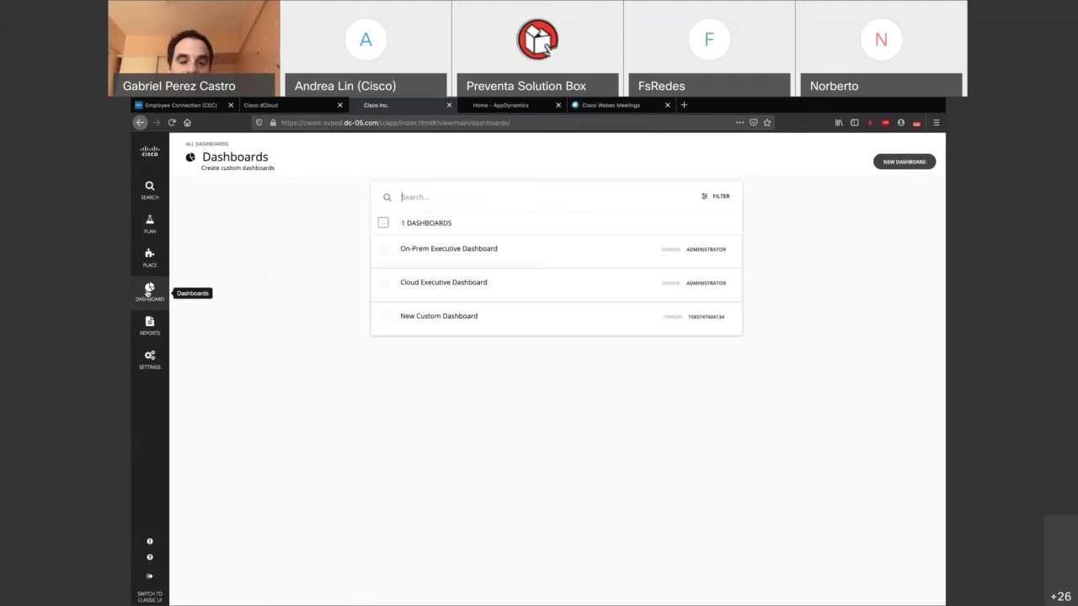
left_click(149, 327)
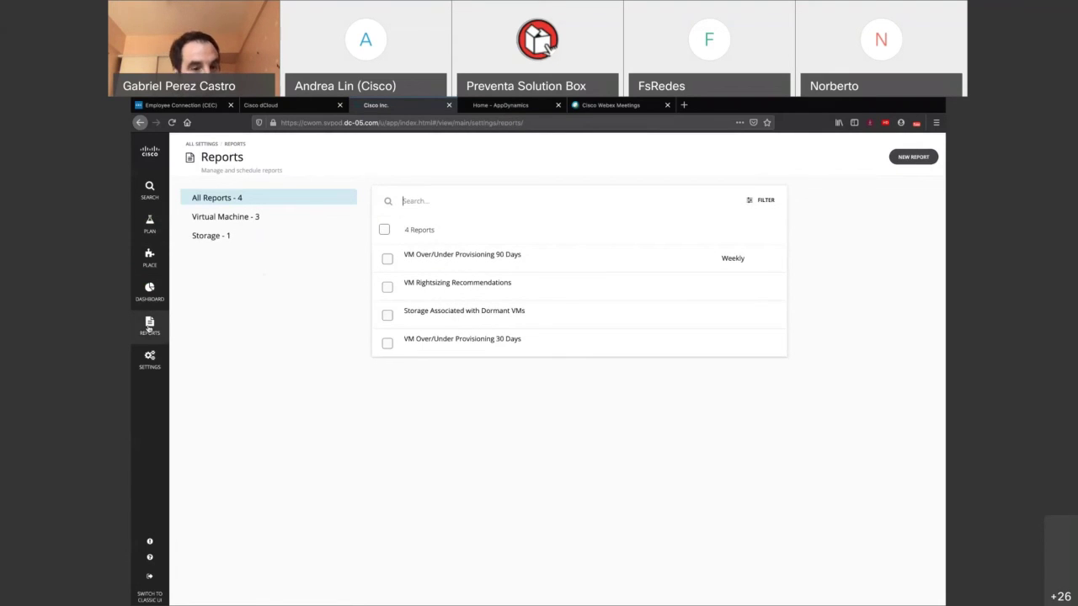
left_click(150, 361)
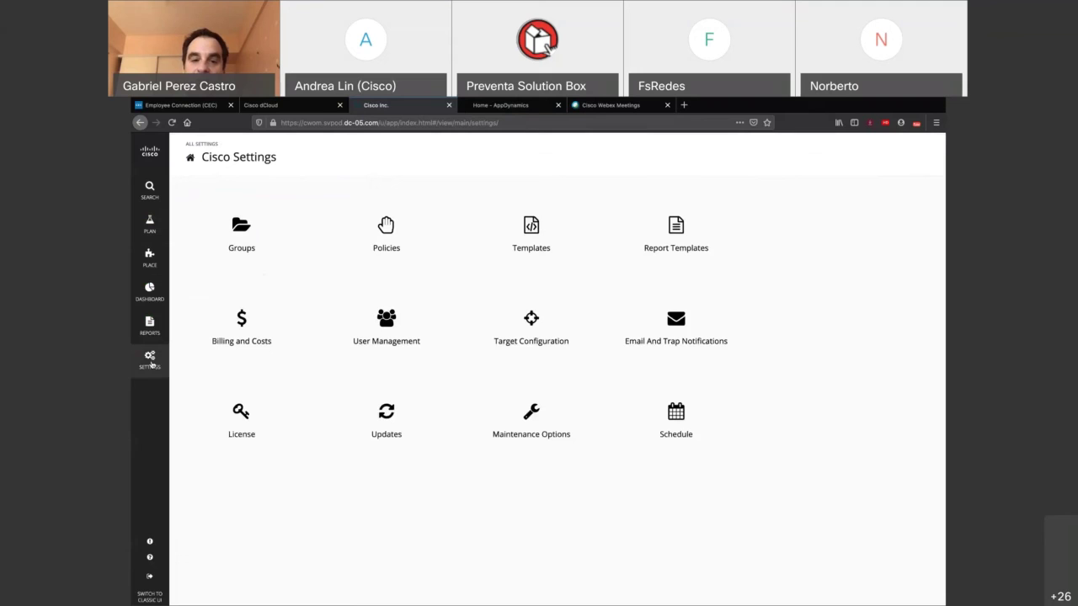
left_click(150, 364)
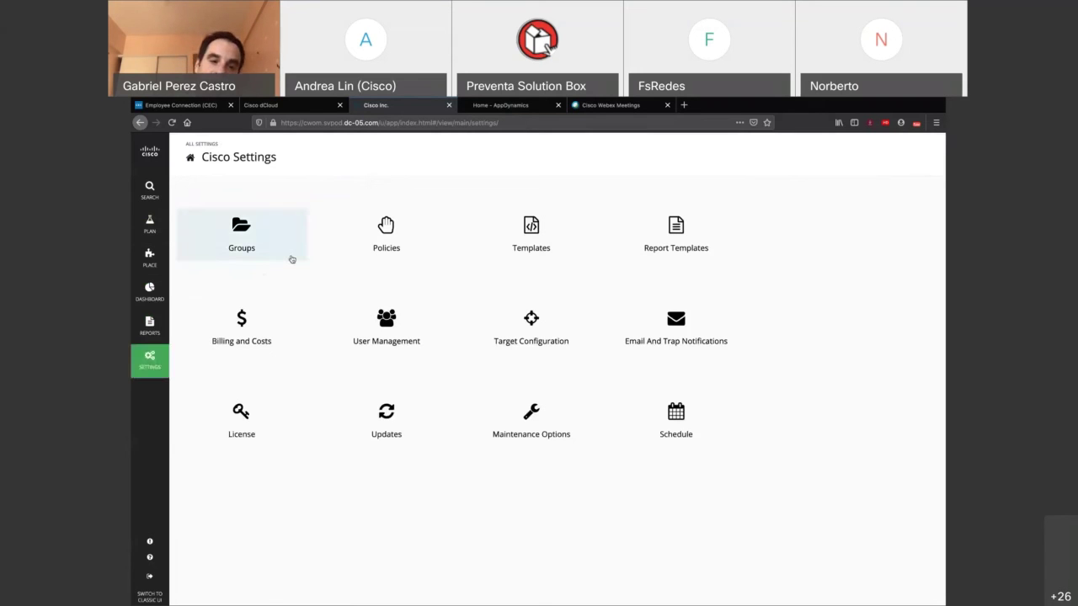
Switch to the AppDynamics page already open in the browser, view Unified Monitoring and return to the home Overview.
left_click(517, 102)
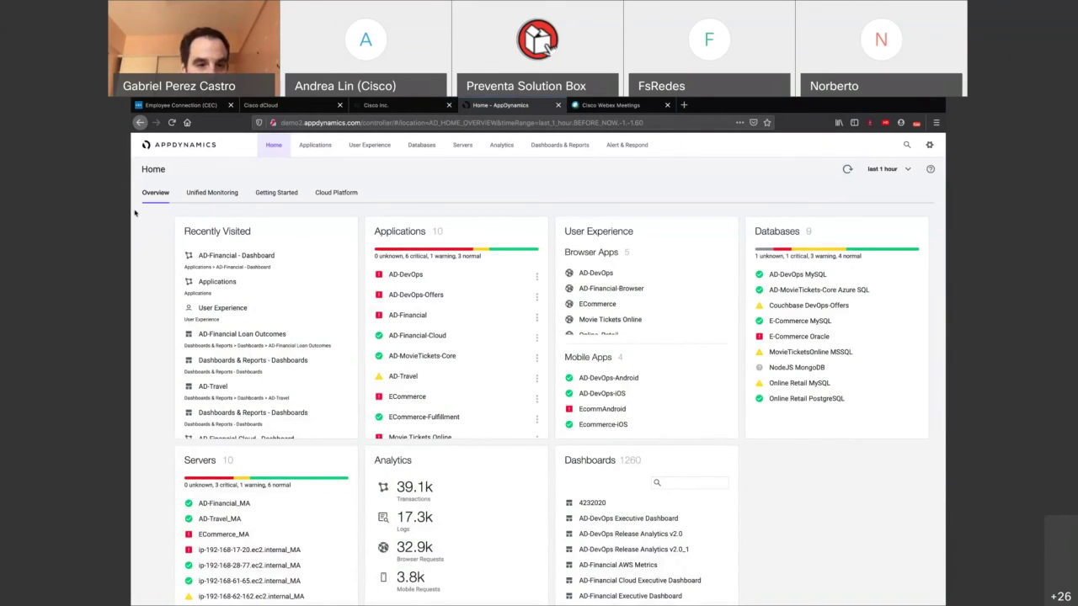
left_click(196, 194)
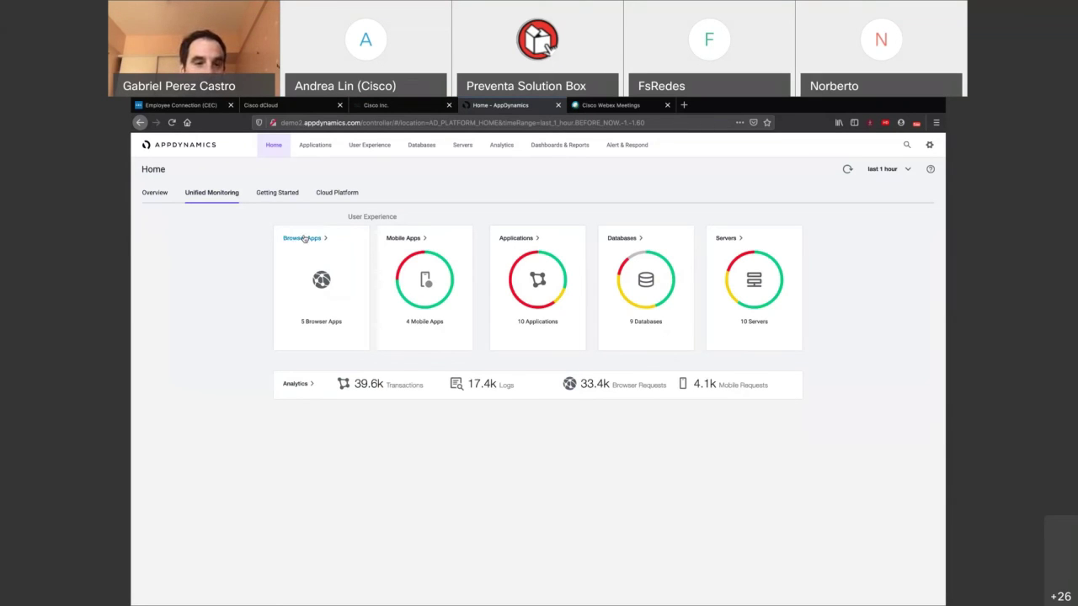
left_click(157, 194)
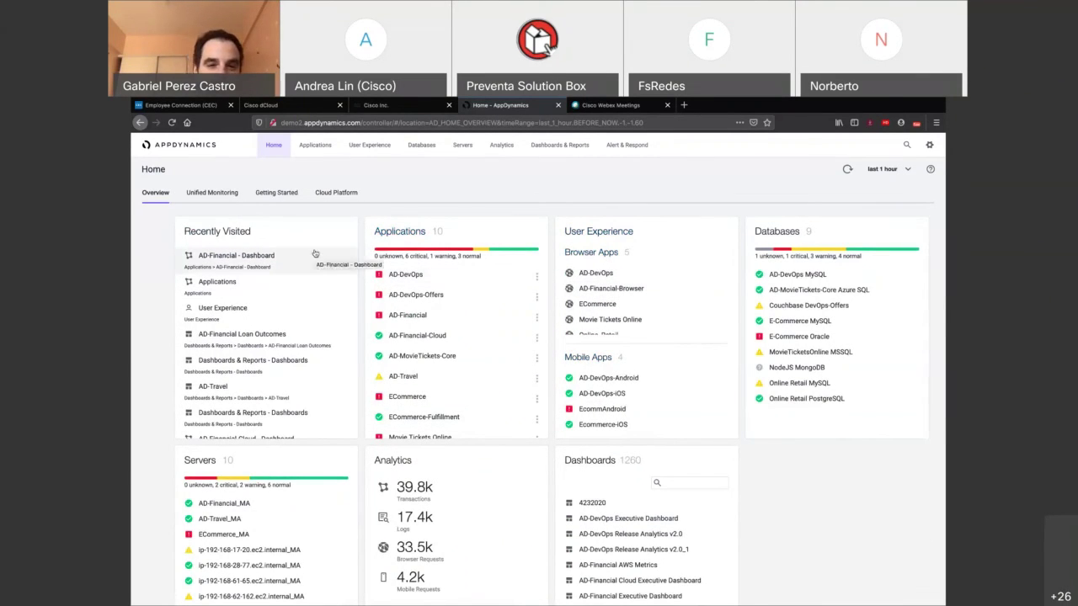
Open the list of all applications, look at its flow map view and return to the card view.
left_click(314, 146)
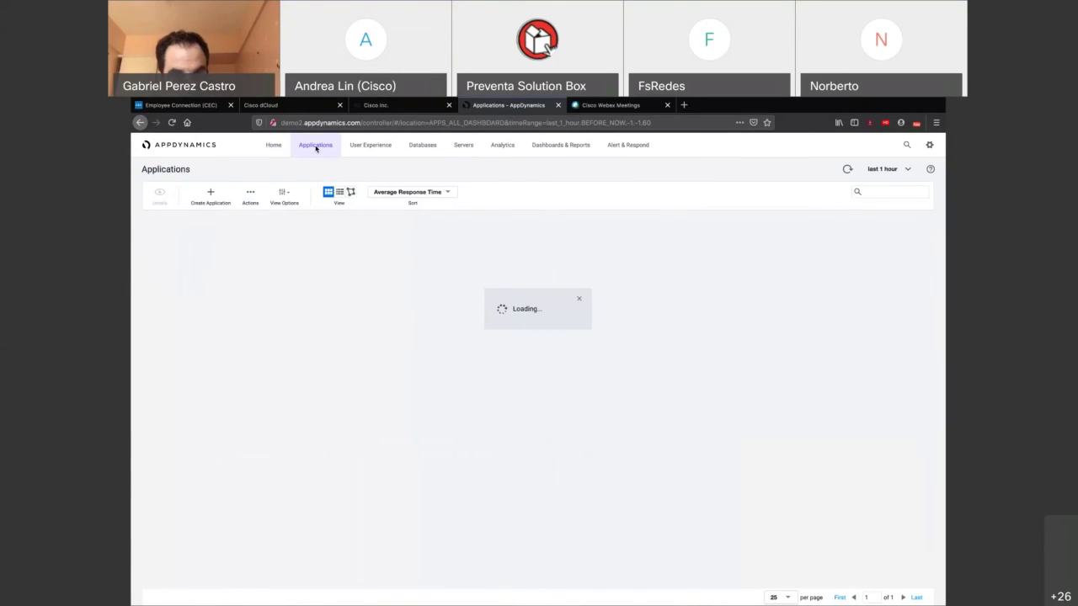
left_click(350, 193)
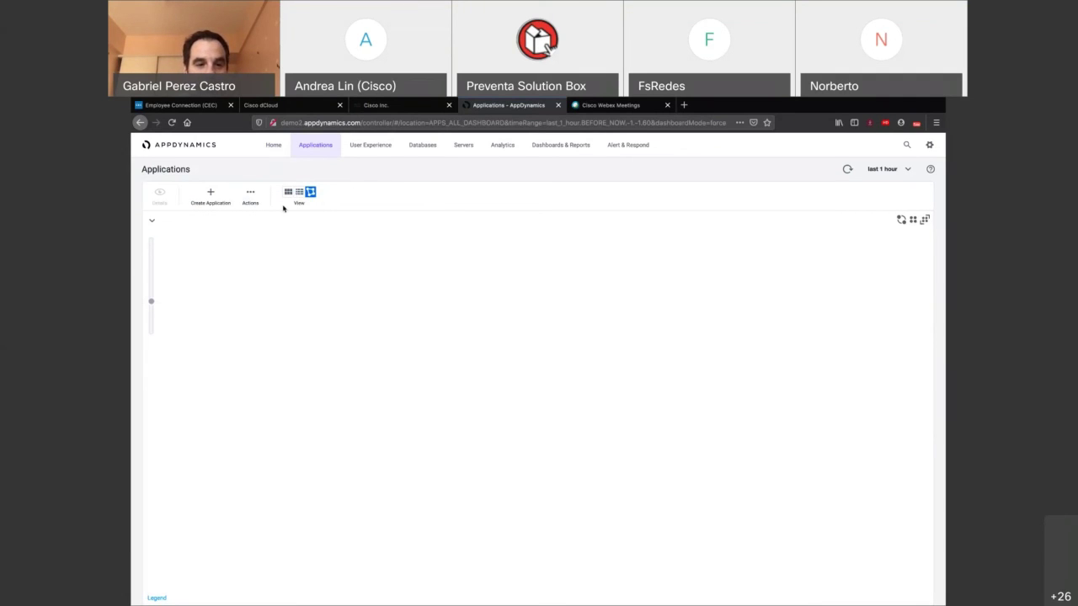
left_click(288, 193)
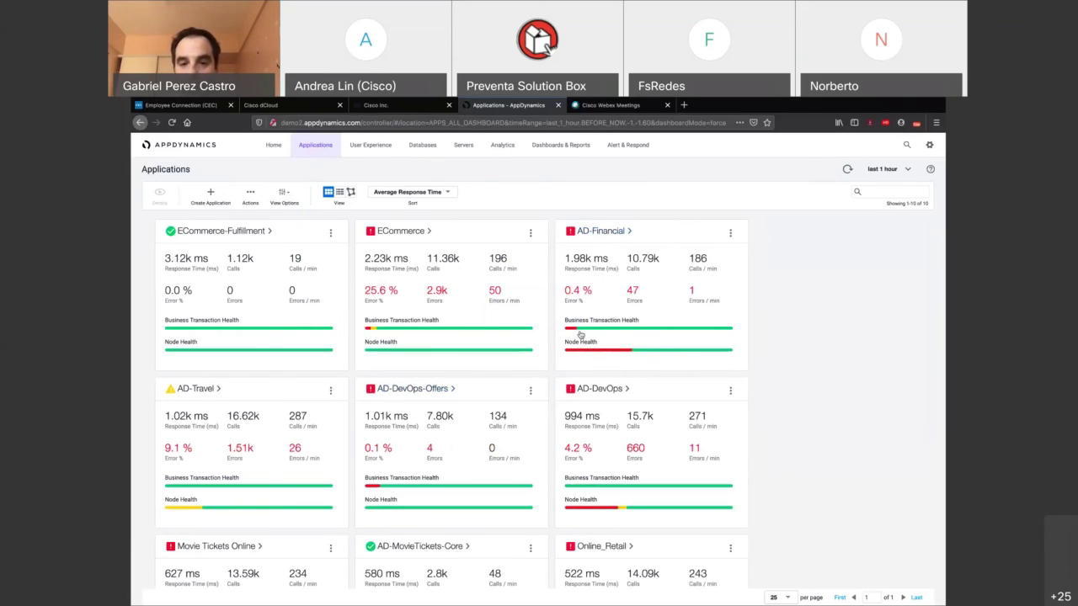
Open the AD-Financial application and look through the WebFrontEnd tier's nodes, servers, slowest remote calls and business transactions from its flow map.
left_click(608, 231)
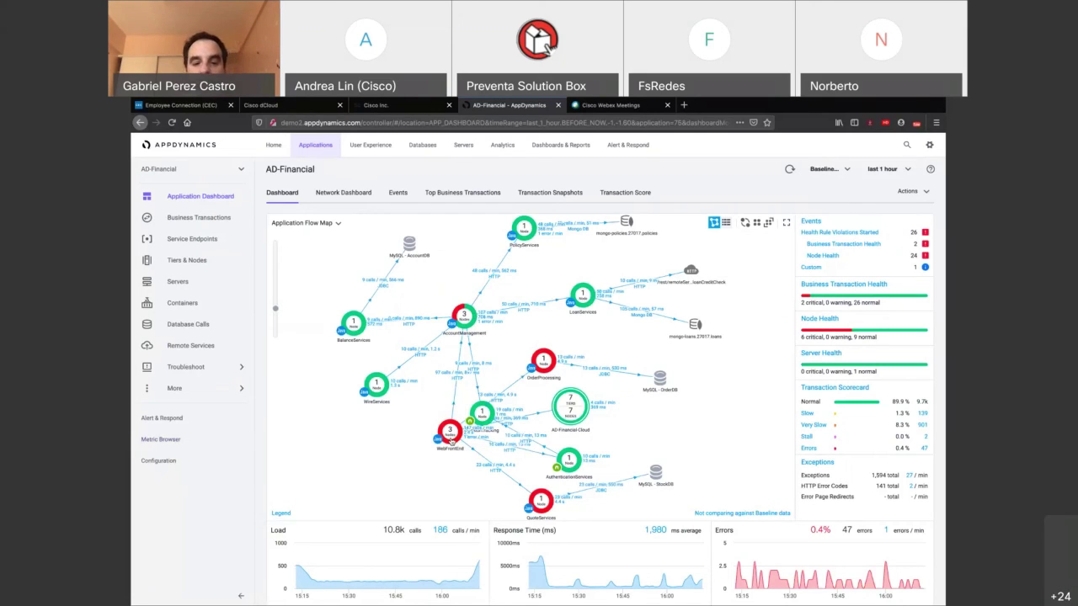
mouse_move(451, 440)
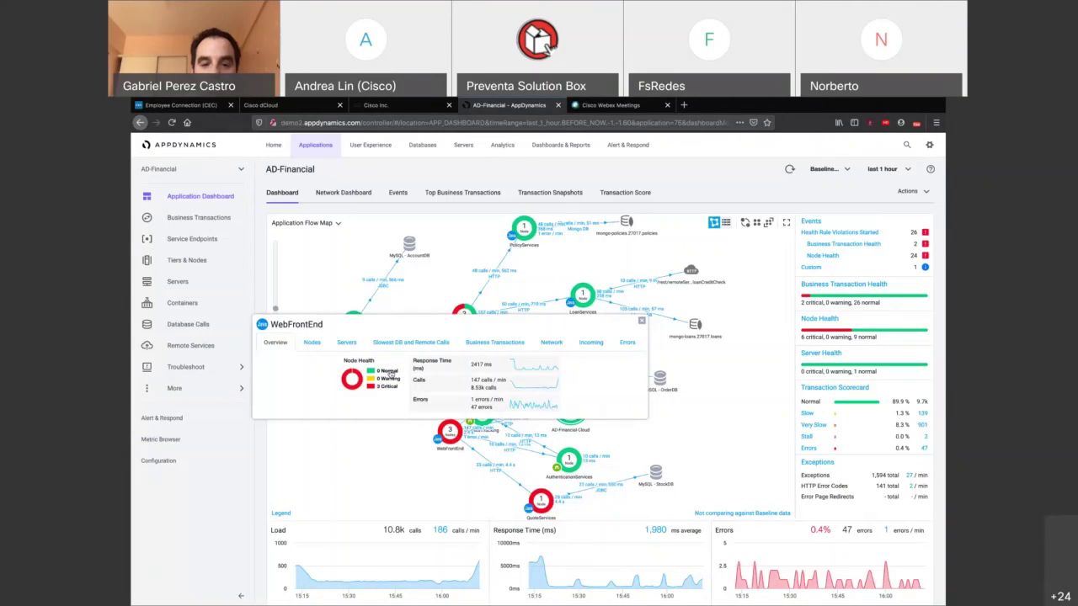
left_click(312, 341)
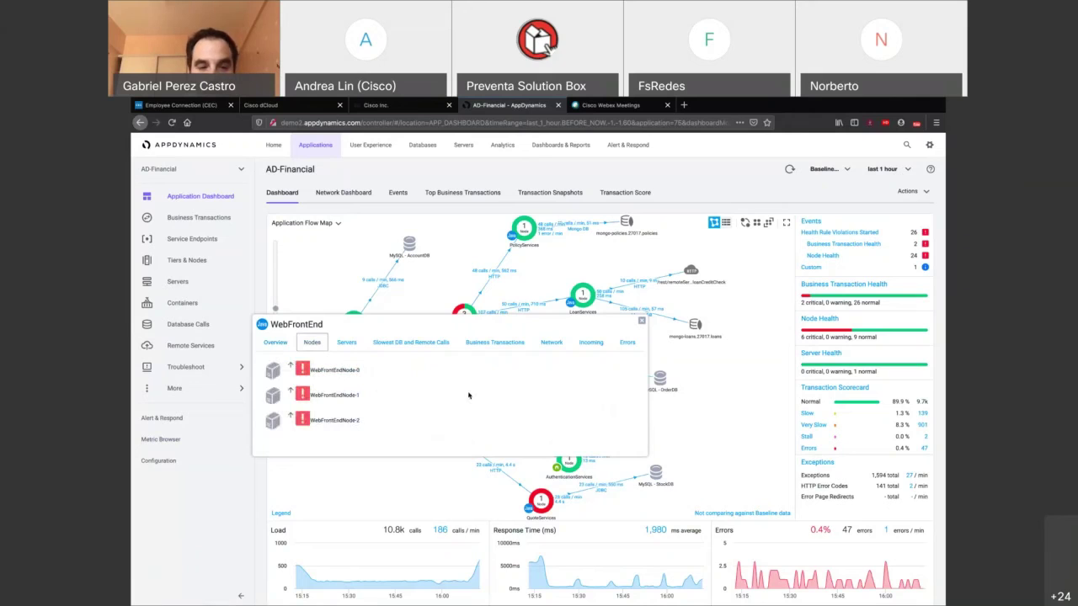
left_click(343, 343)
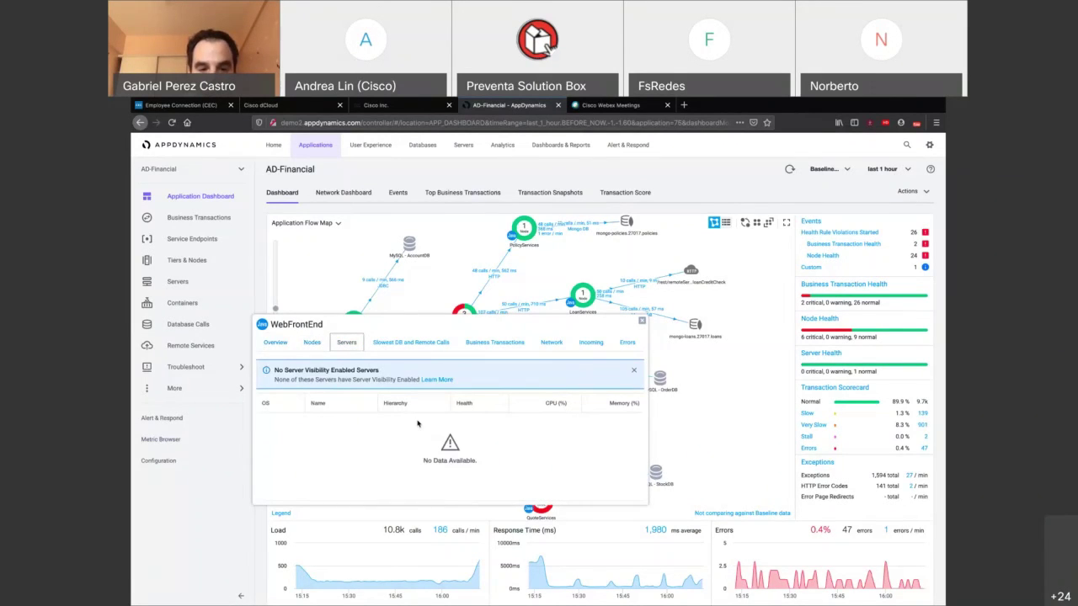
left_click(410, 342)
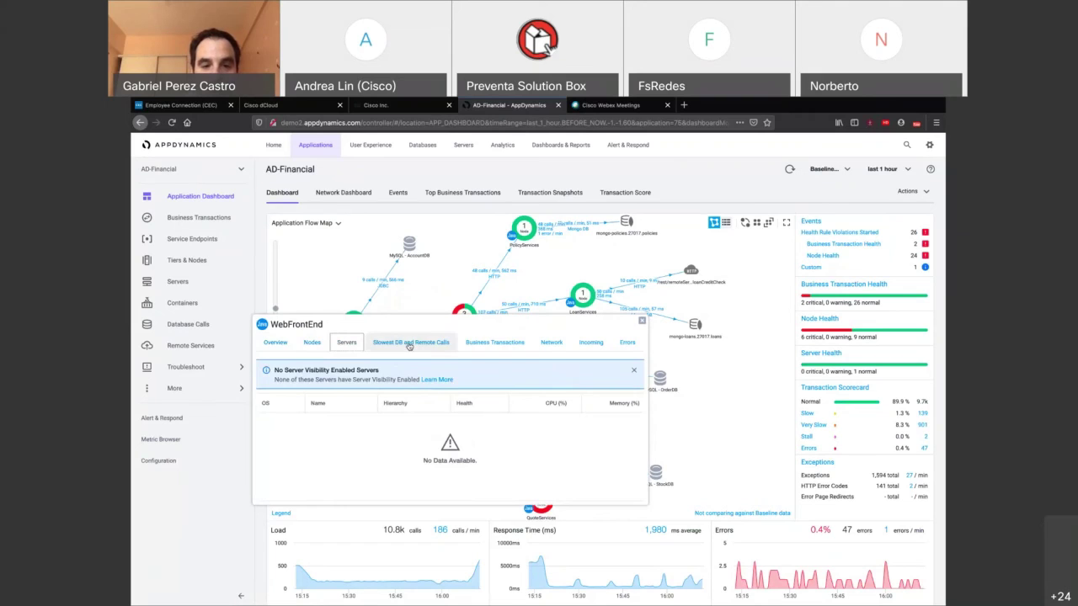
left_click(508, 345)
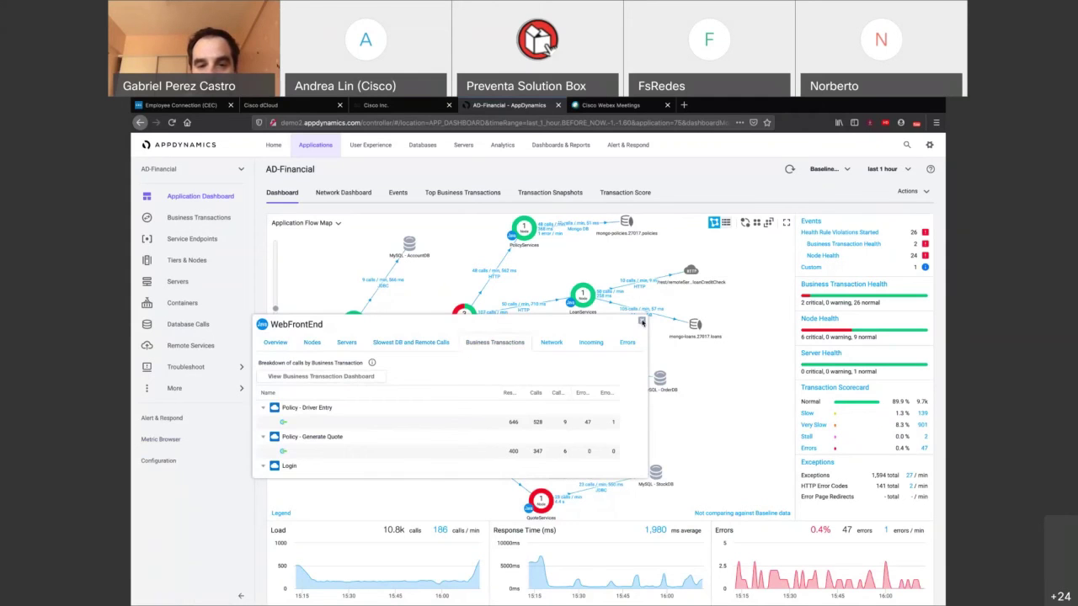
left_click(642, 321)
Open the WebFrontEnd tier's own dashboard and view the call details between WebFrontEnd and QuoteServices.
double_click(447, 435)
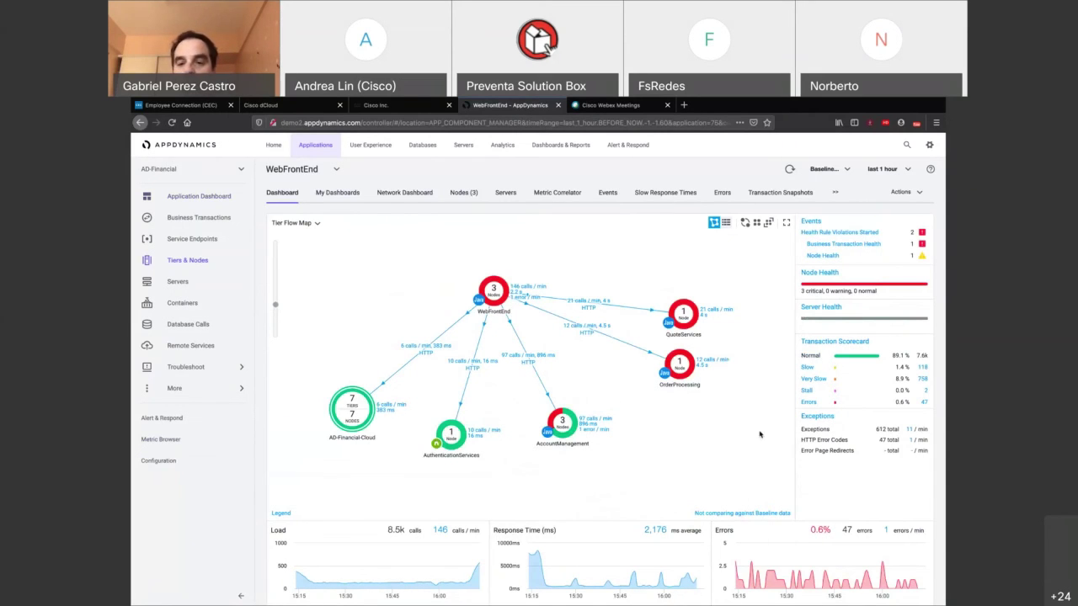
left_click(586, 307)
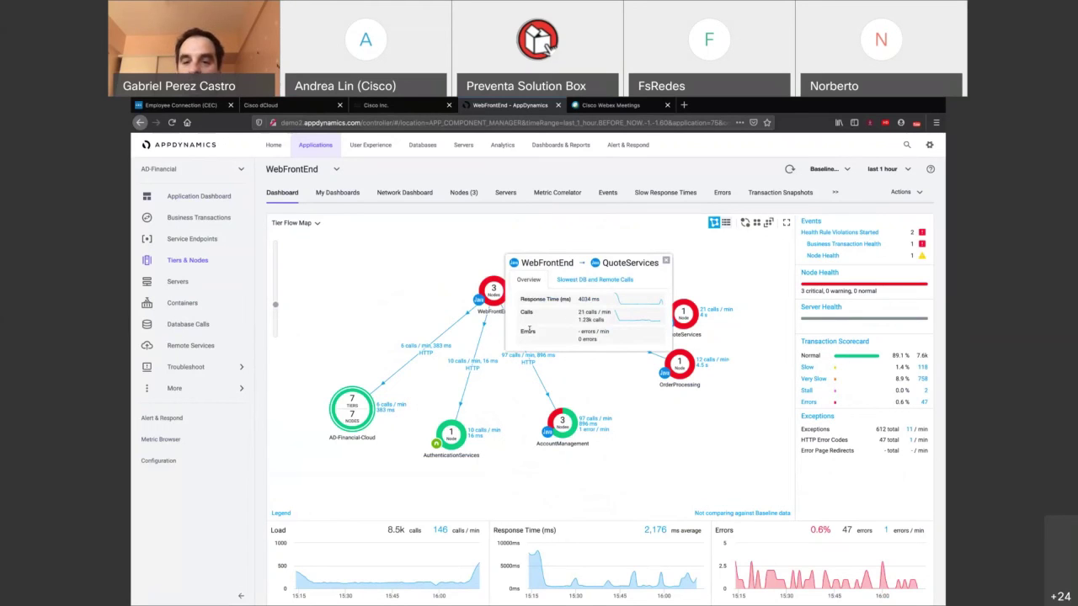
left_click(665, 262)
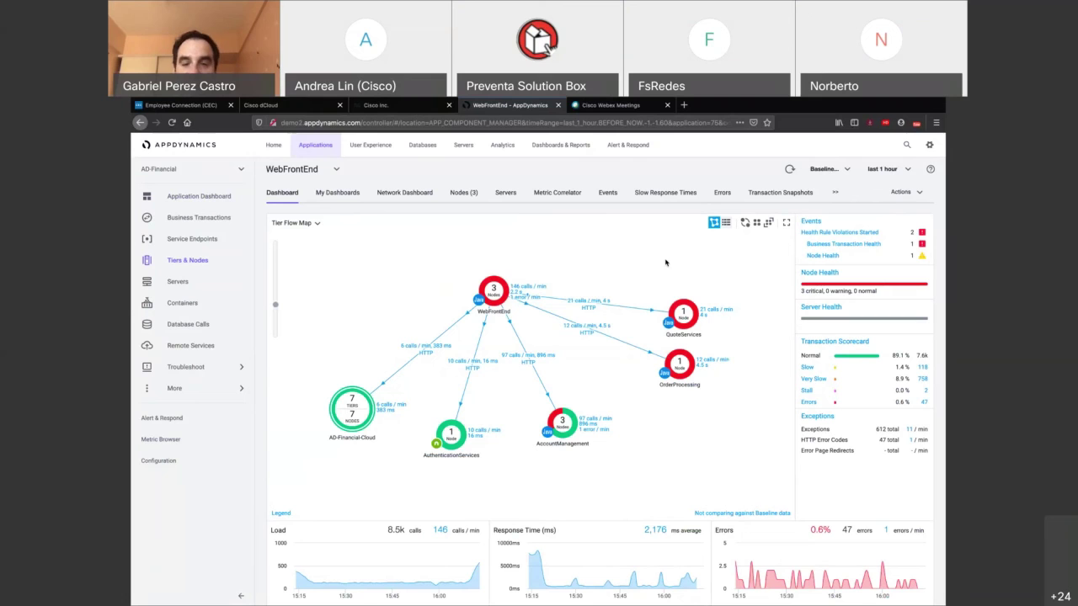
Open the AD-Travel dashboard from Dashboards & Reports and look over its travel agency metrics and charts.
left_click(559, 147)
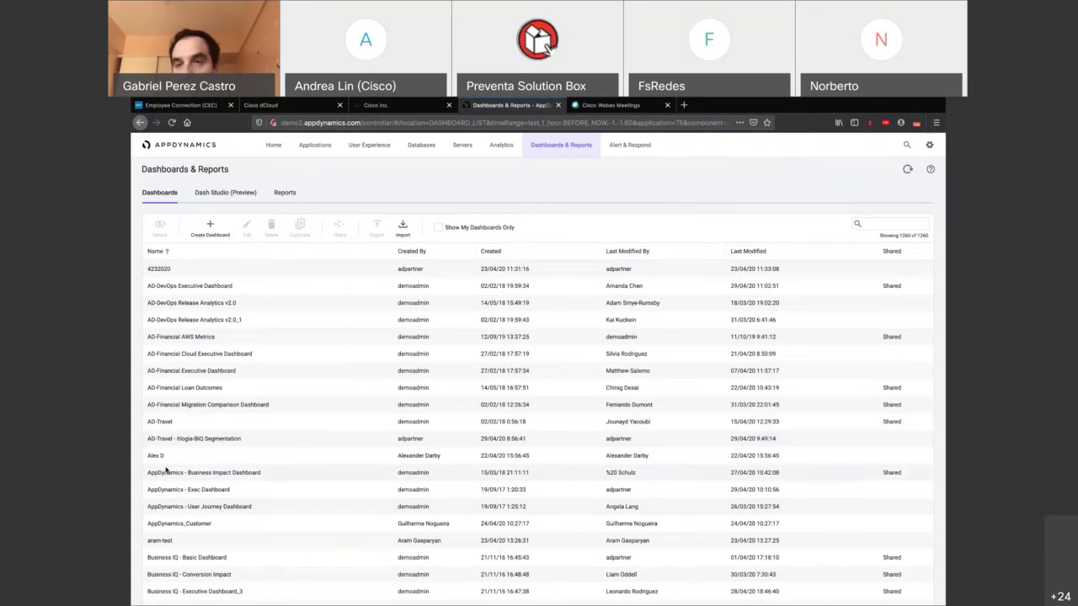
left_click(164, 425)
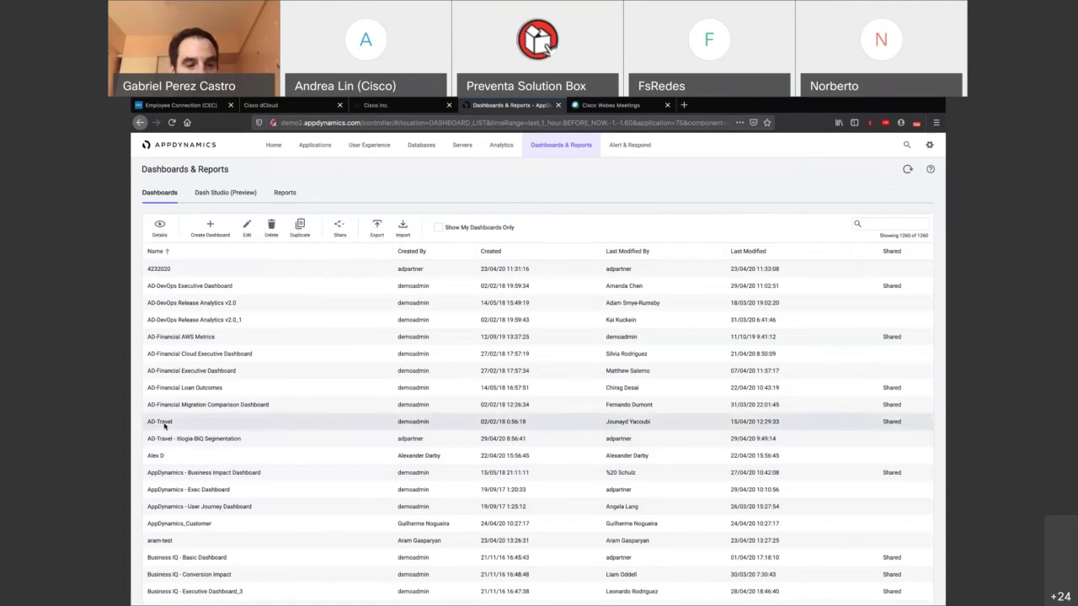
left_click(168, 423)
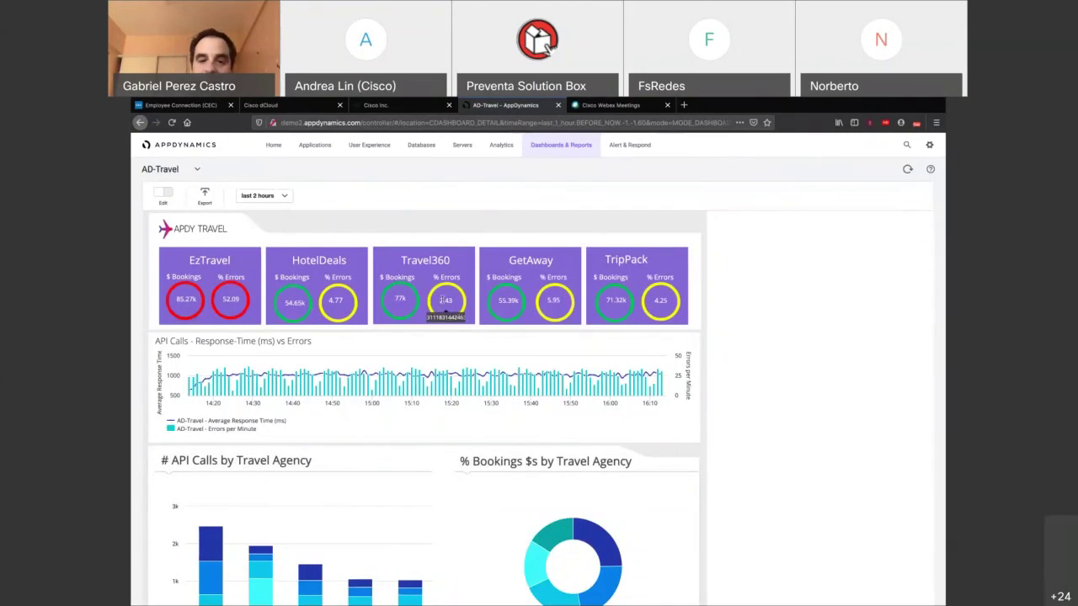
scroll(461, 356, "down", 2)
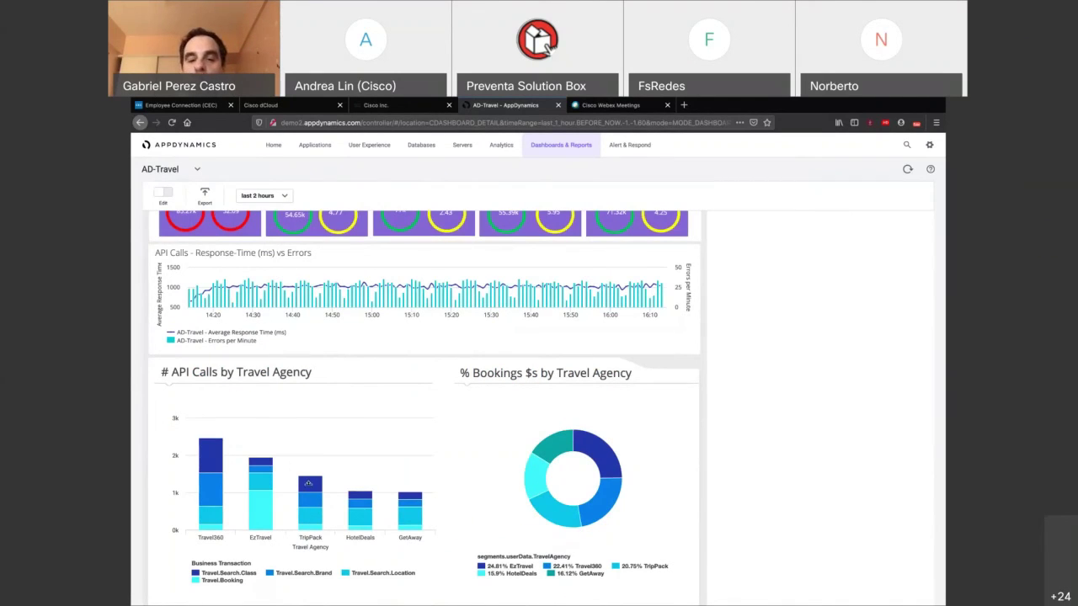
scroll(576, 484, "up", 1)
scroll(576, 484, "up", 2)
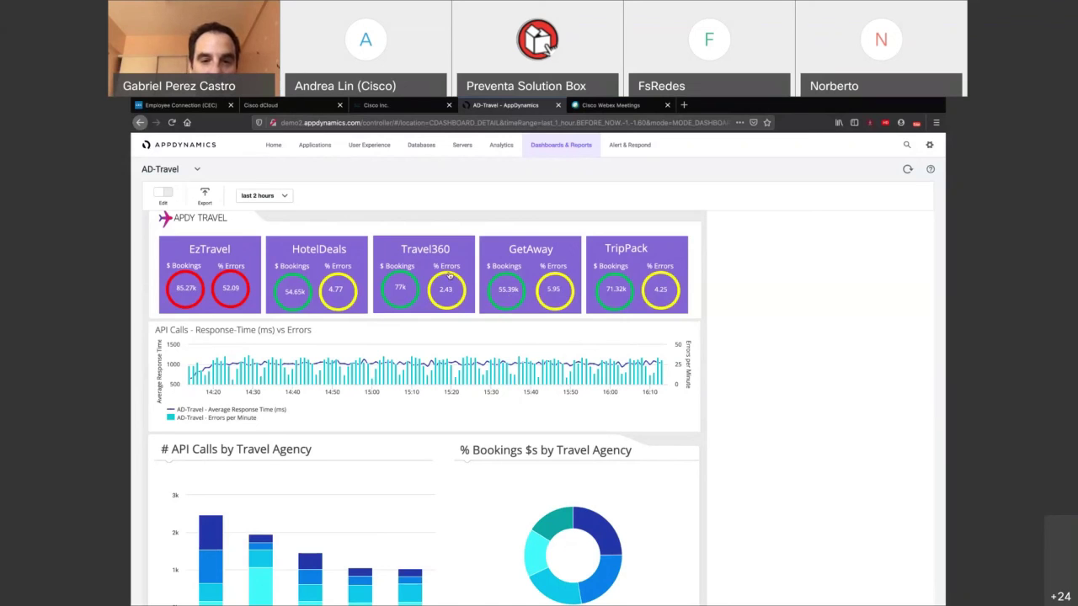
View the health status behind Travel360's error percentage, inspect the Checkout Performance rule's overview and affected entities, and close the details.
mouse_move(445, 277)
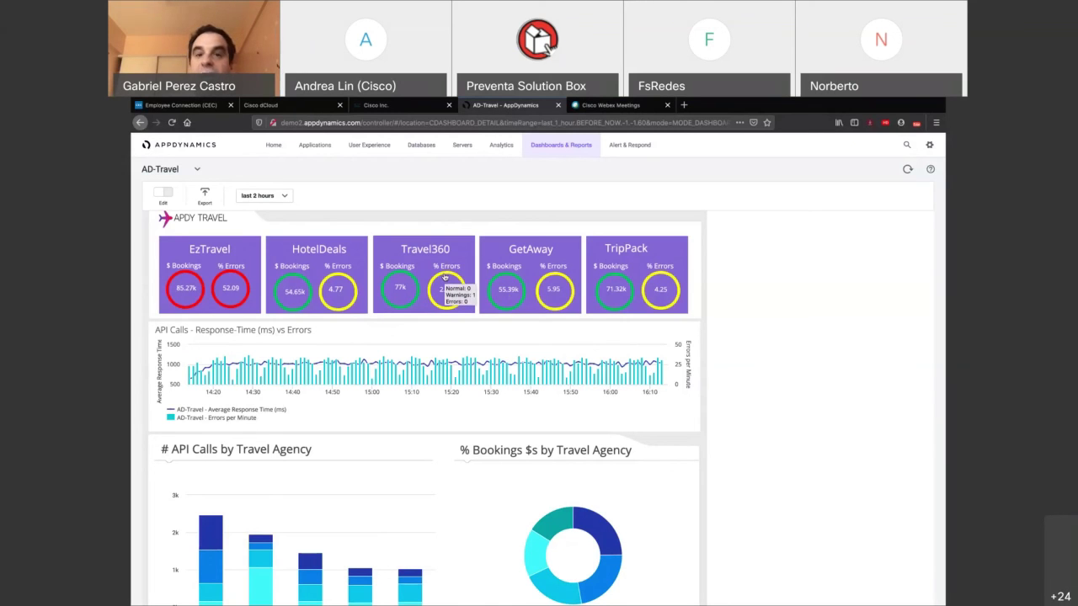
left_click(445, 277)
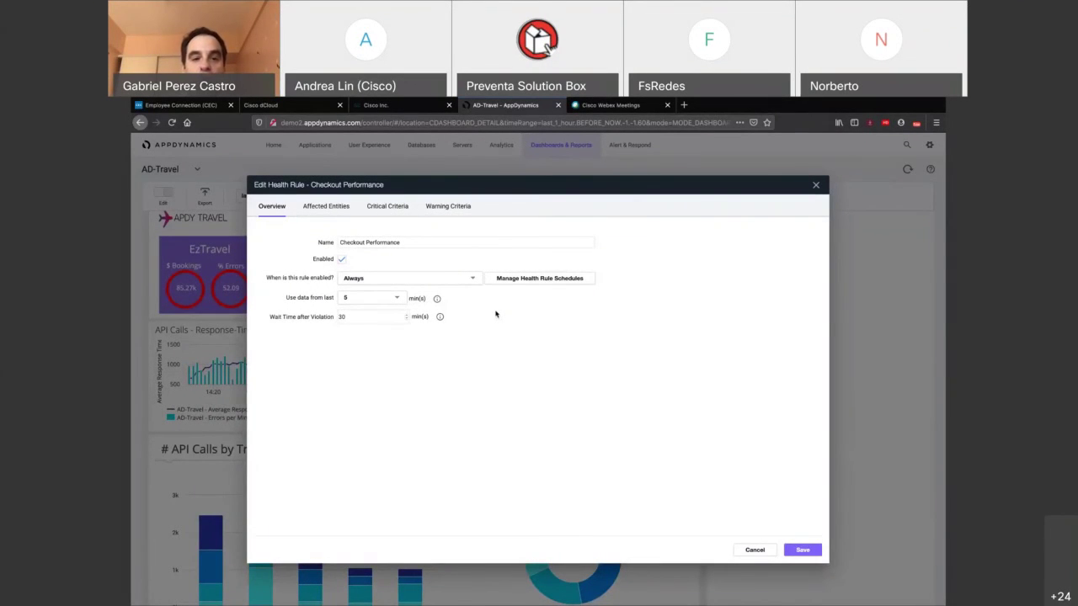
left_click(328, 207)
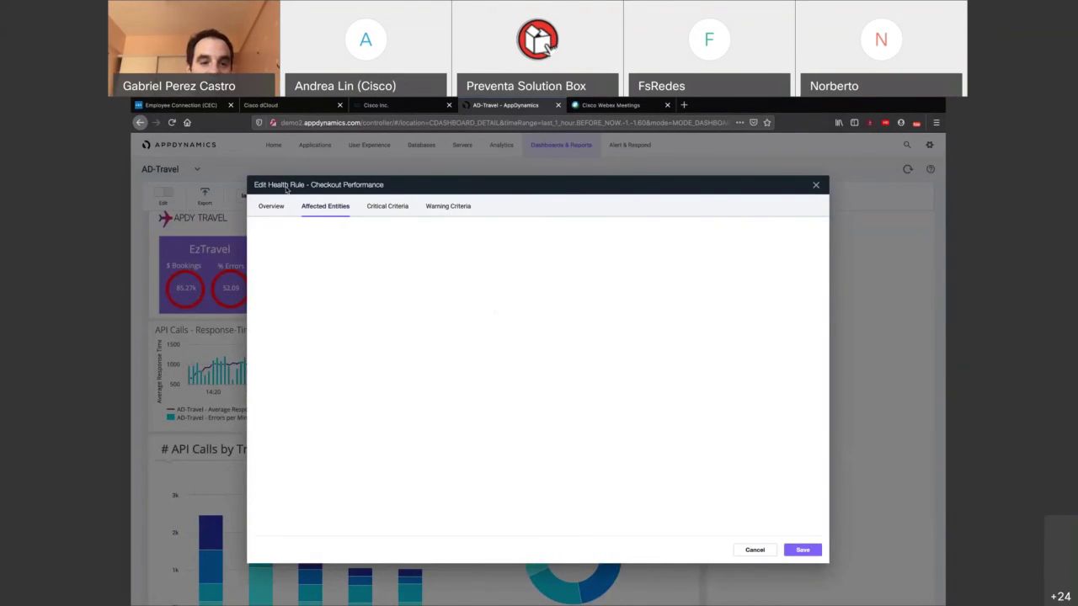
left_click(815, 185)
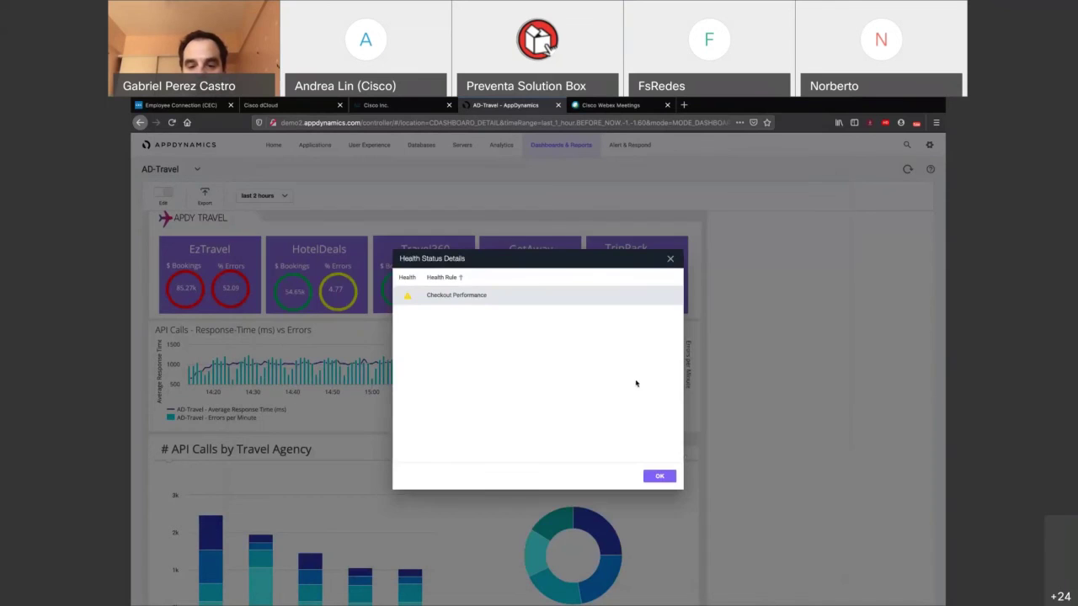
left_click(661, 477)
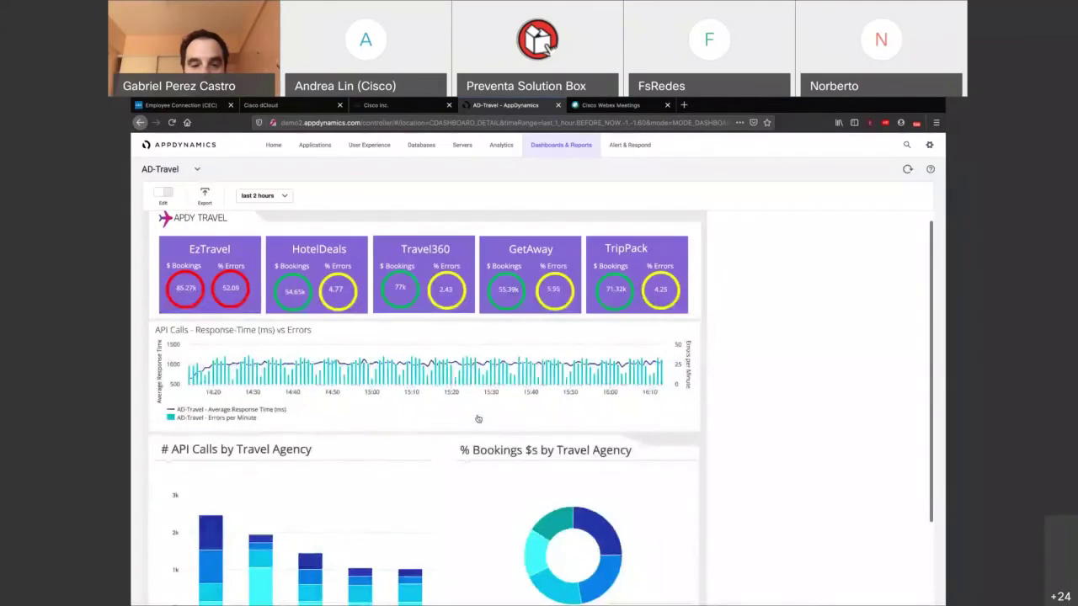
Inspect the Fetch Catalog Performance health rule behind EzTravel's error percentage and close the AppDynamics page.
mouse_move(559, 526)
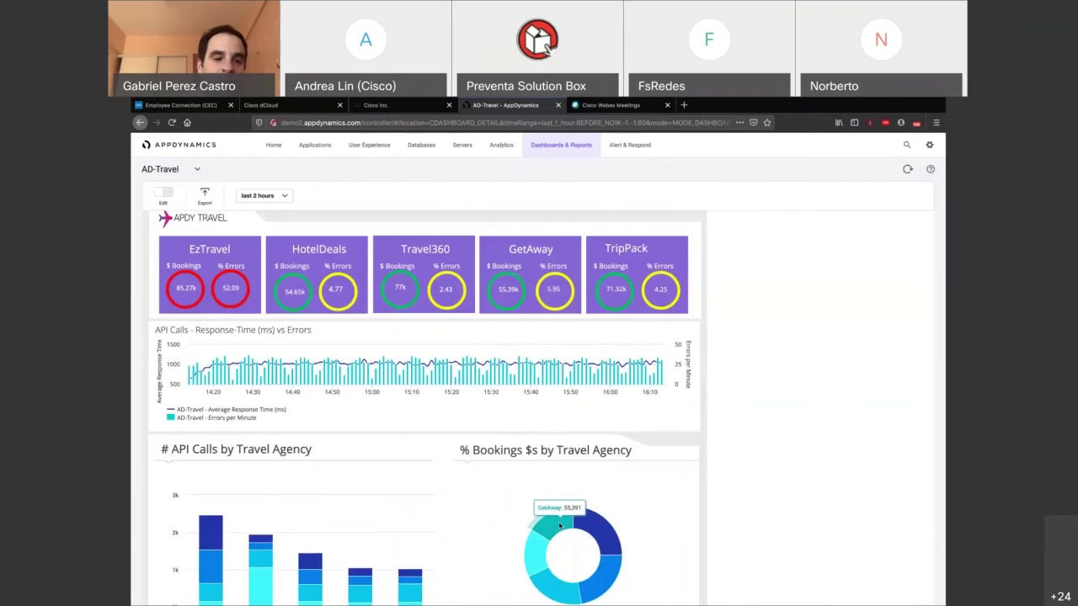
left_click(235, 274)
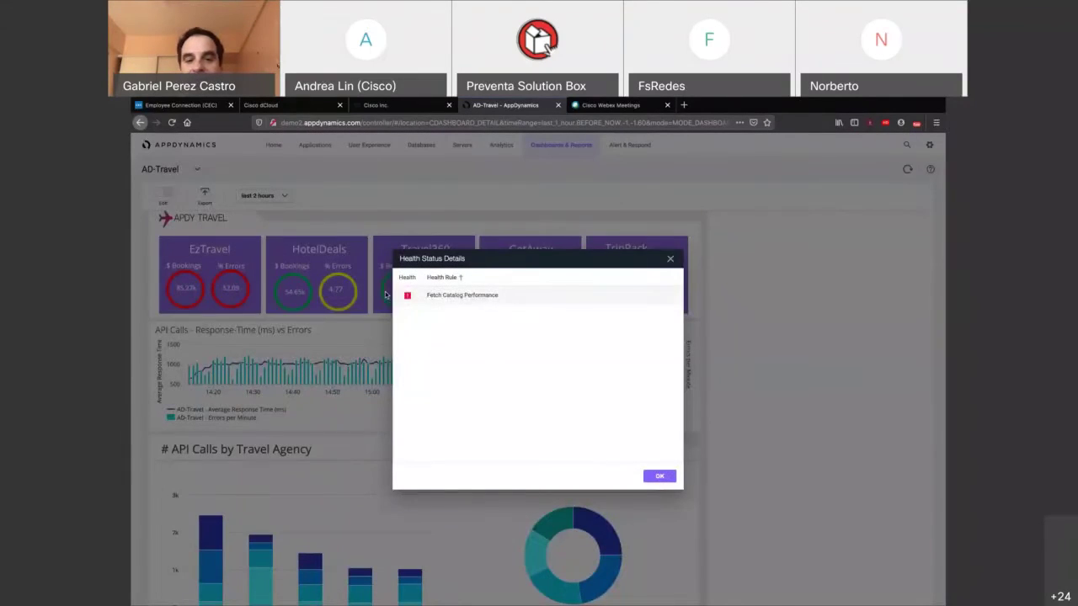
left_click(437, 296)
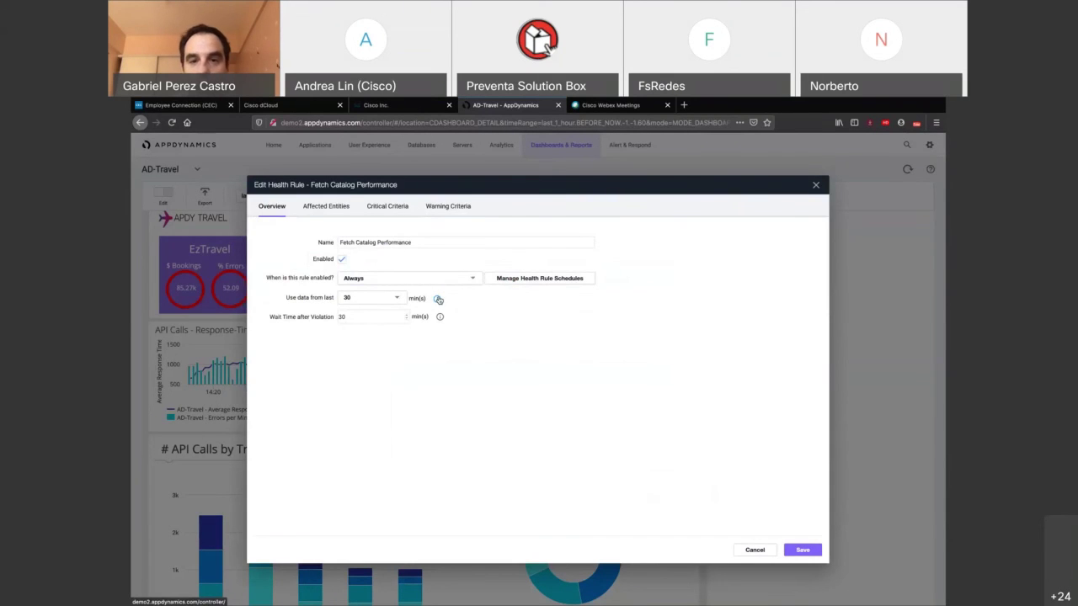
left_click(557, 105)
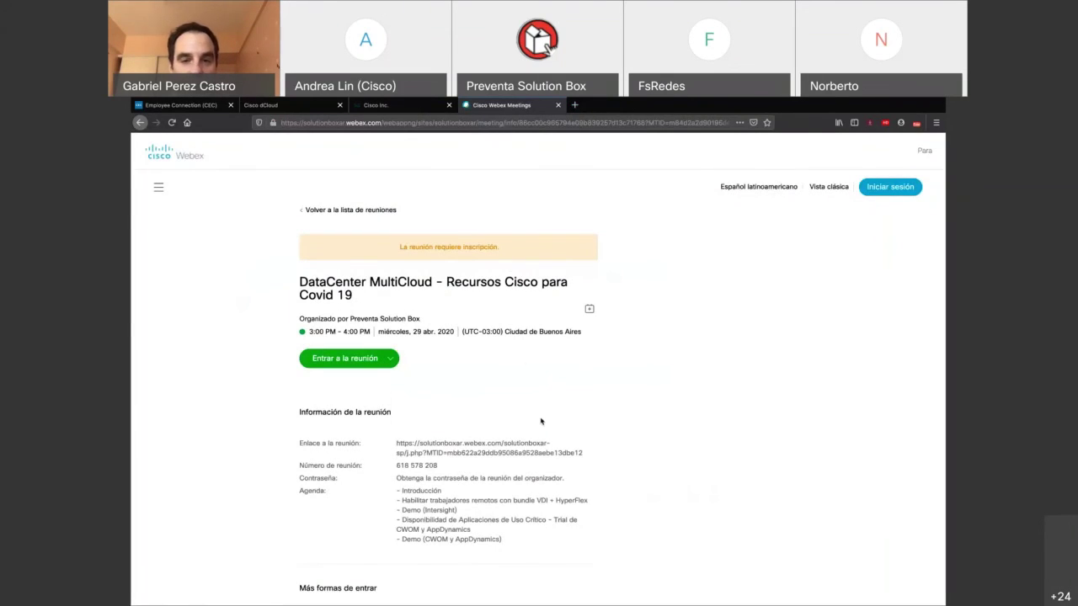